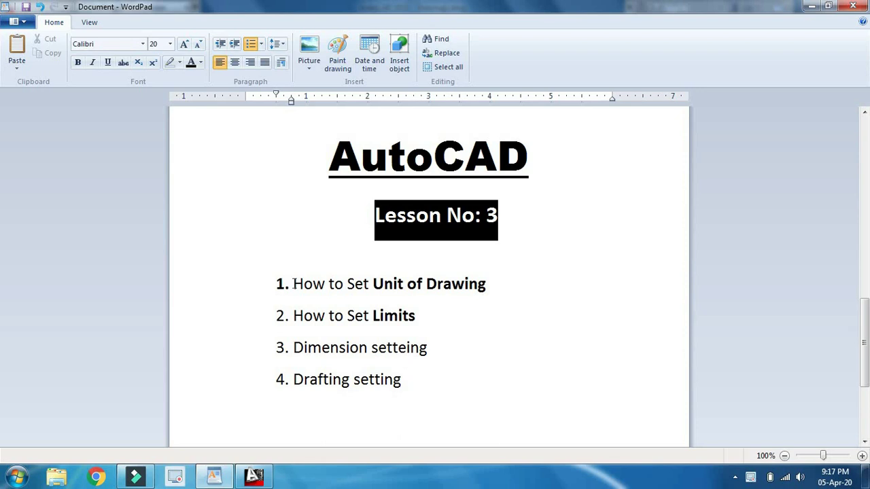
Select and review the lesson topic text in the tutorial document
drag(294, 285, 487, 289)
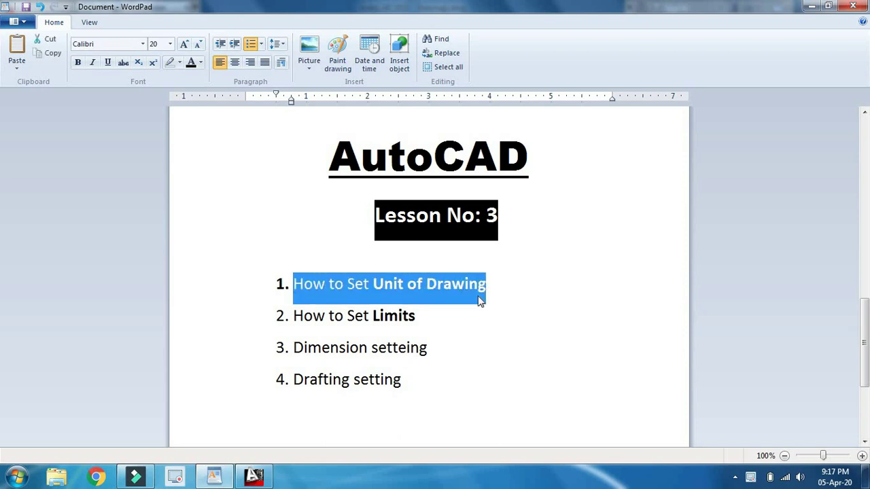
click(432, 322)
click(451, 351)
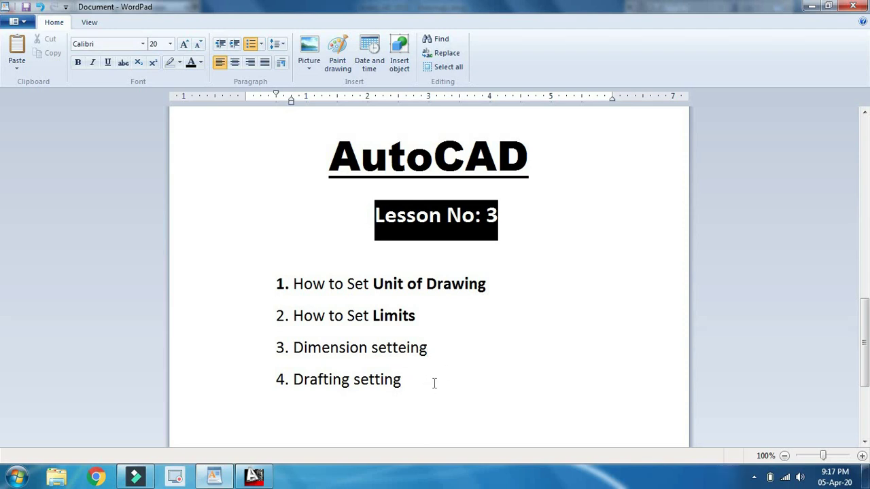
mouse_move(254, 476)
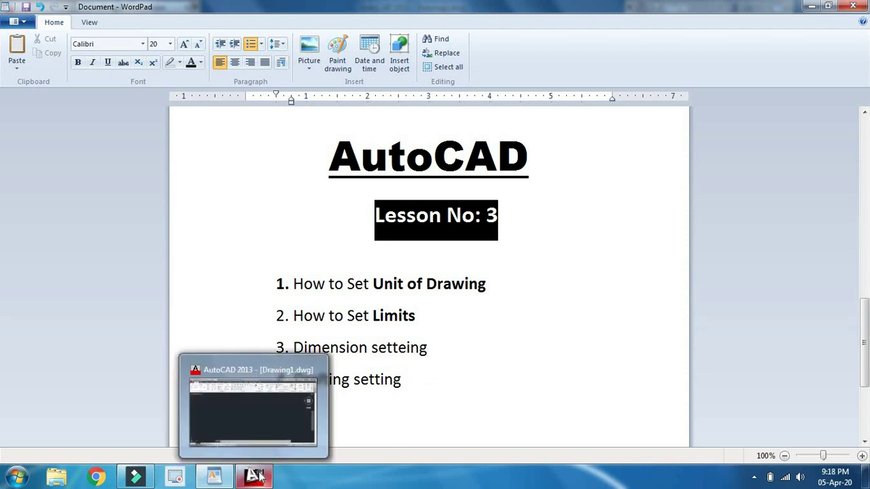
Open Drawing Units with UN and set the length type to Architectural
click(258, 476)
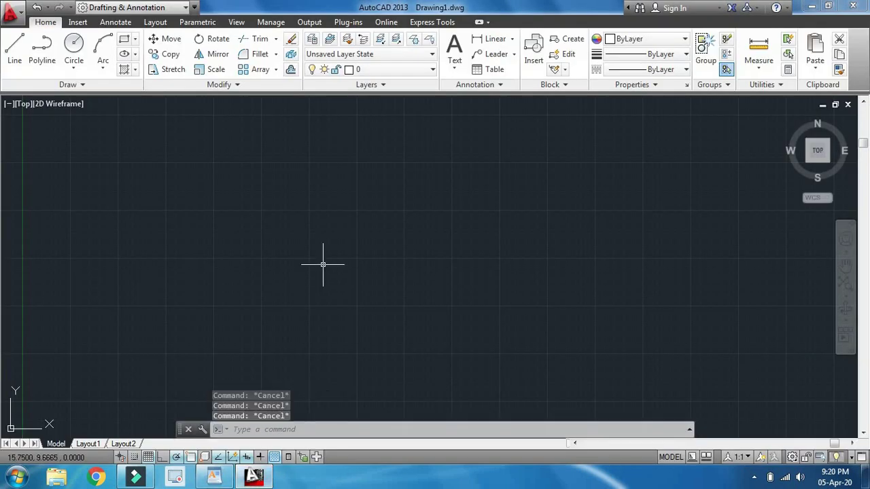
text(U)
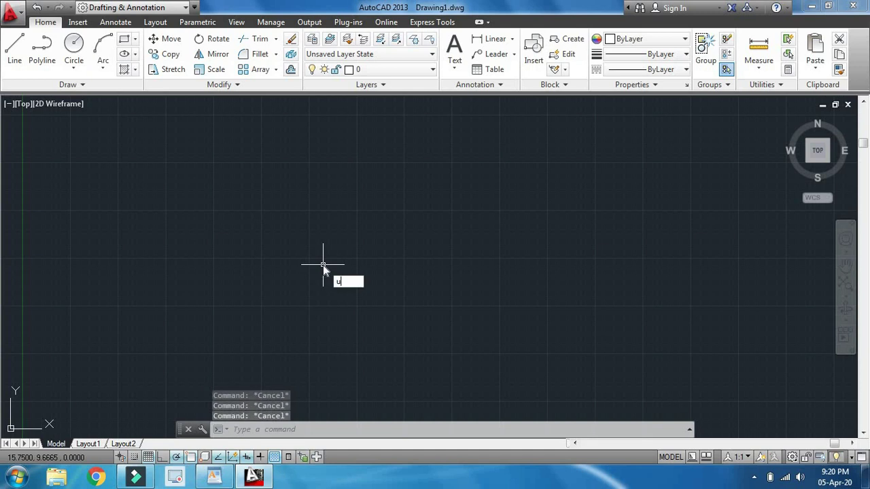
text(N)
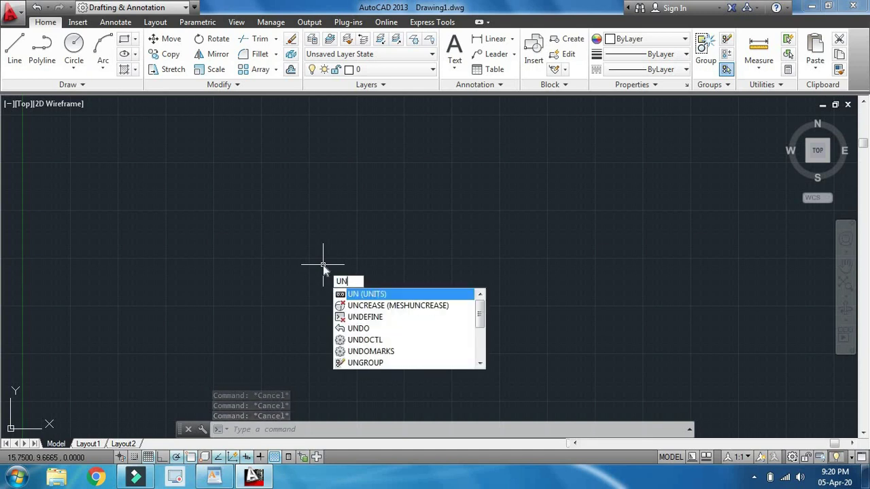
key(Escape)
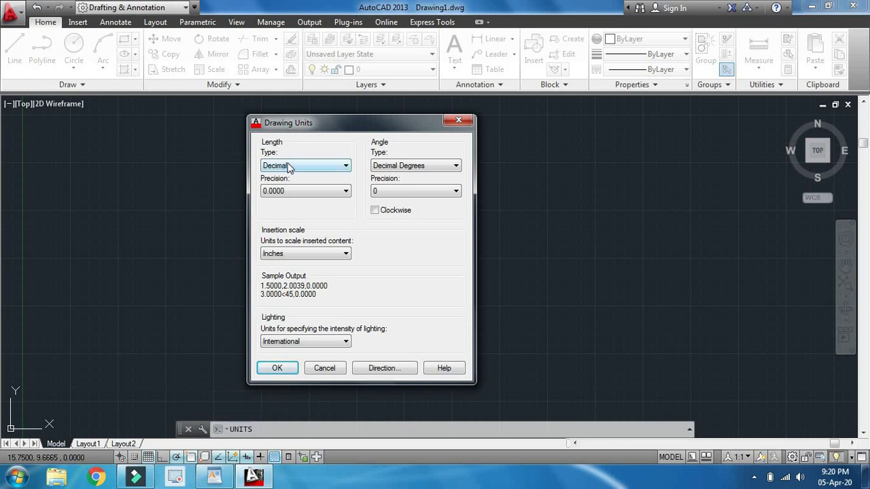
click(326, 169)
click(345, 126)
click(339, 168)
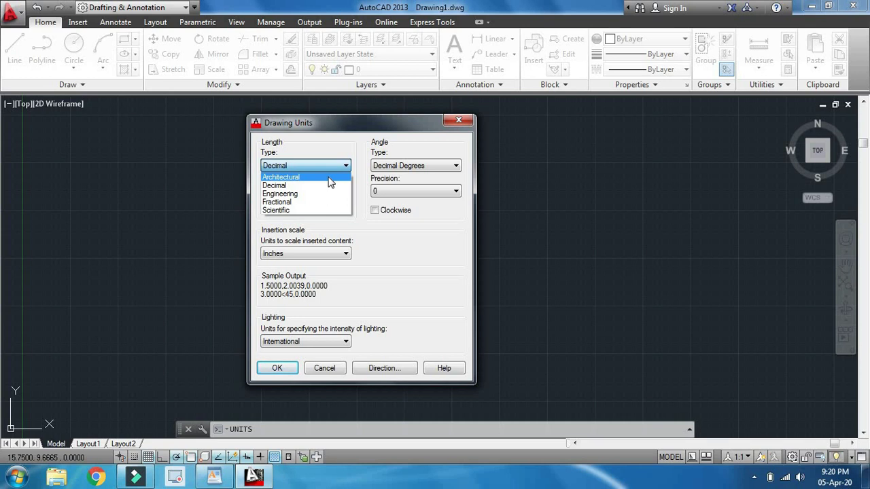
click(329, 178)
click(334, 168)
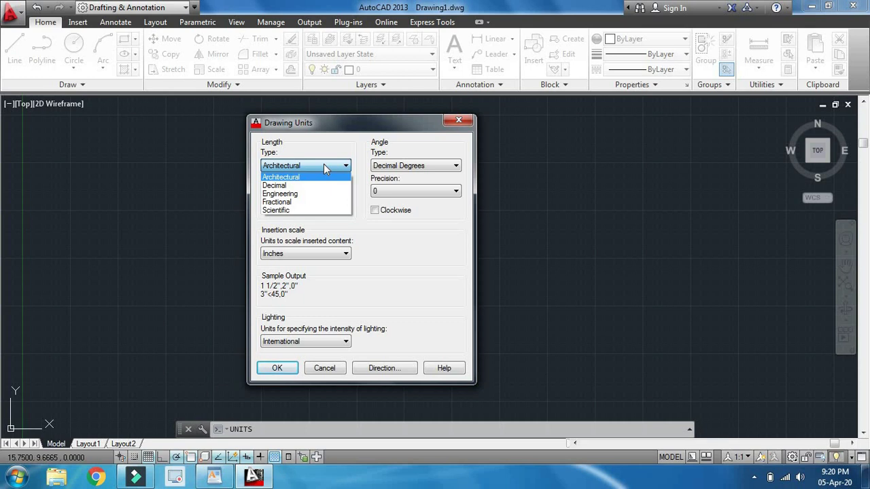
click(323, 164)
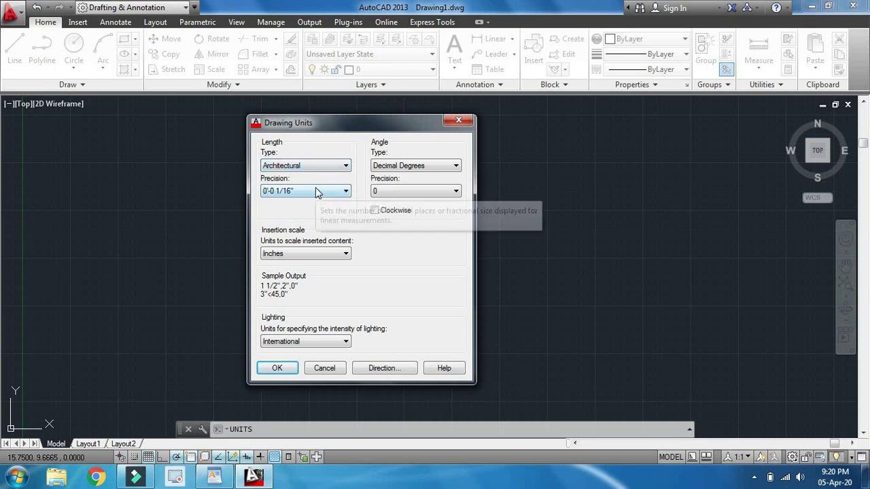
mouse_move(329, 246)
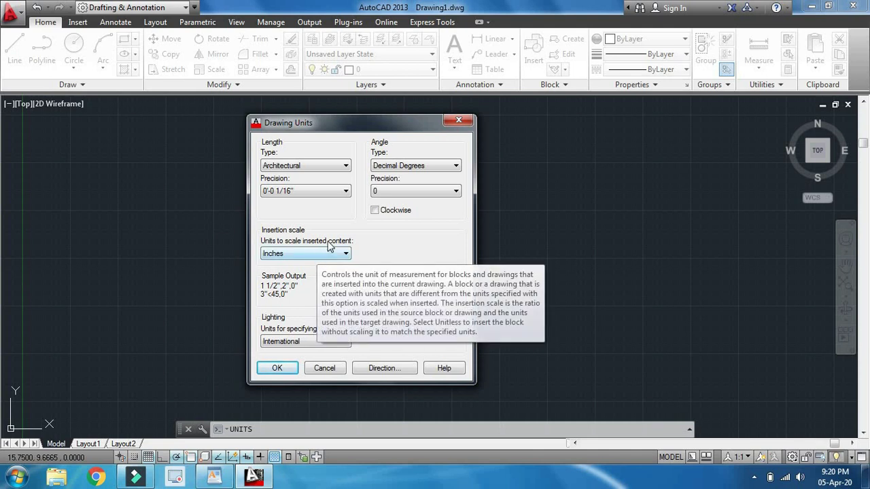
Set length precision to 0'-0", keep Inches insertion scale, and apply the units
click(309, 193)
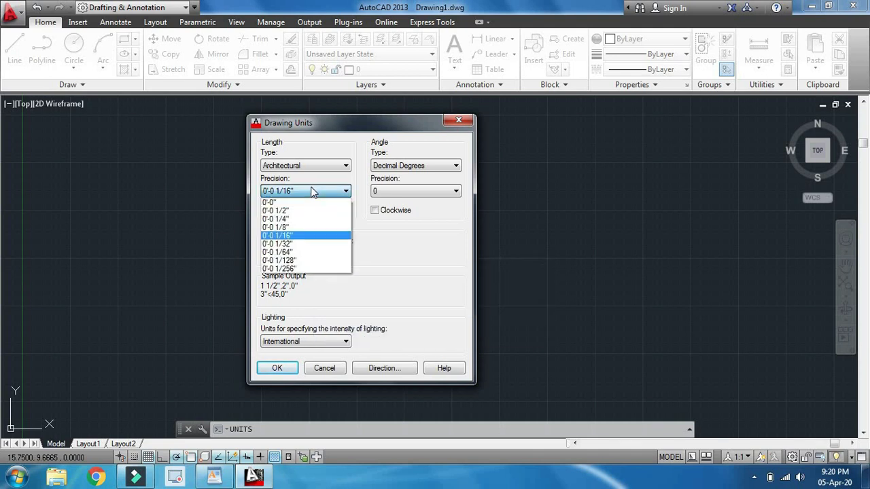
click(299, 203)
click(305, 191)
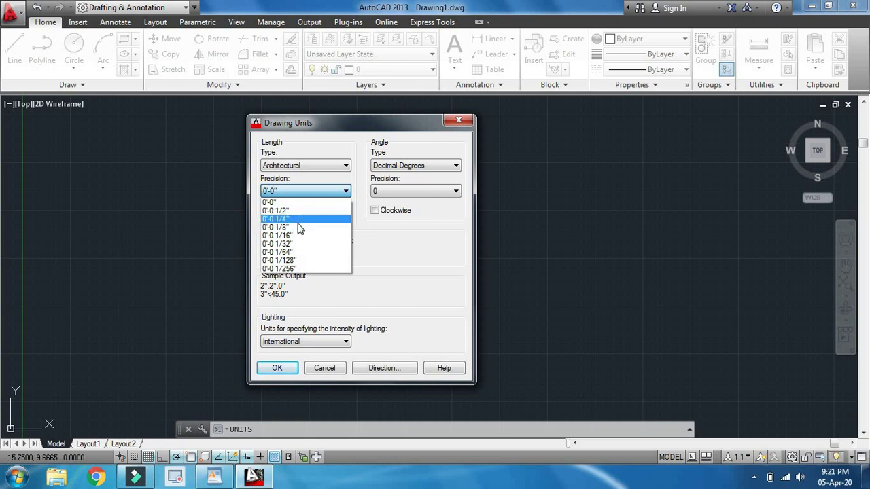
click(320, 190)
click(327, 257)
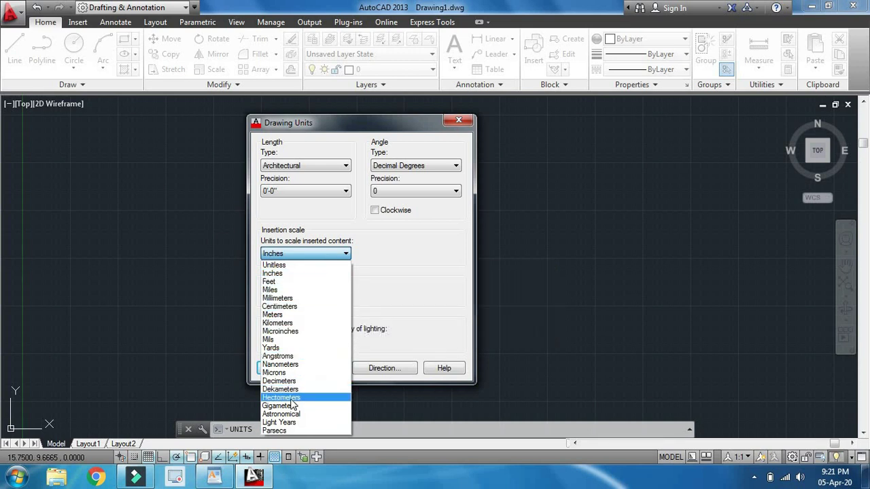
click(295, 276)
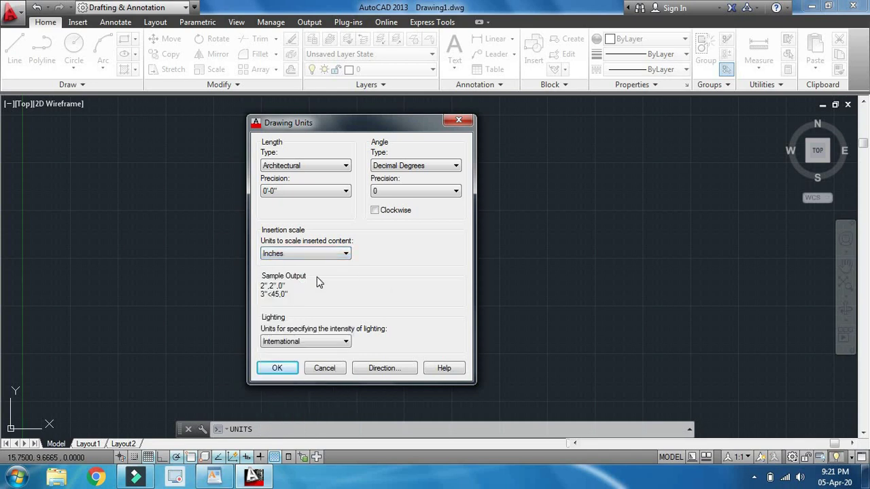
click(279, 368)
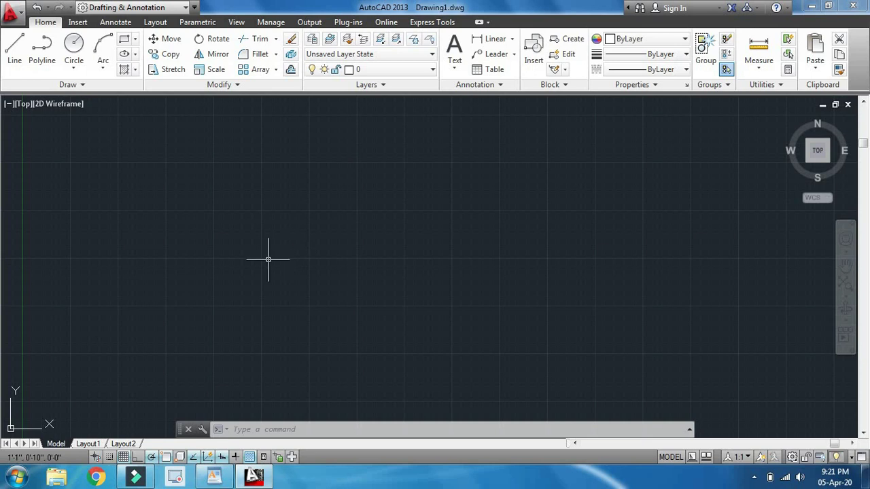
Run DIMSTYLE from the D autocomplete to open the Dimension Style Manager
text(D)
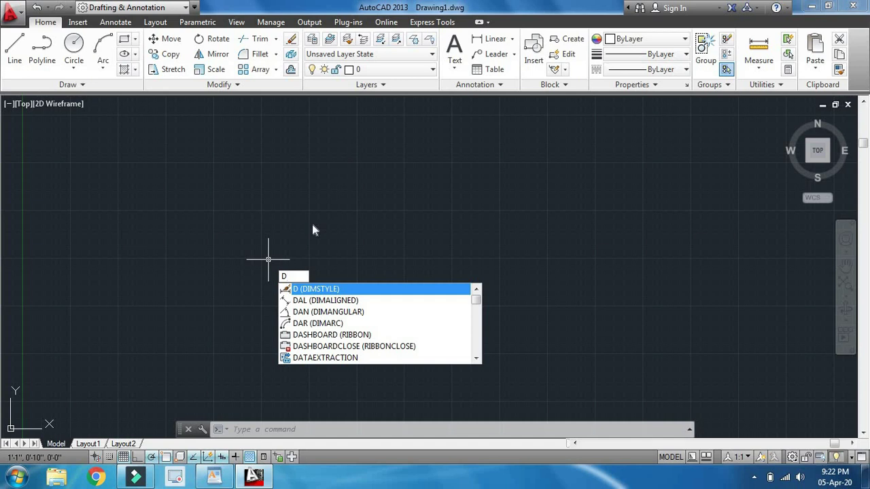
key(Return)
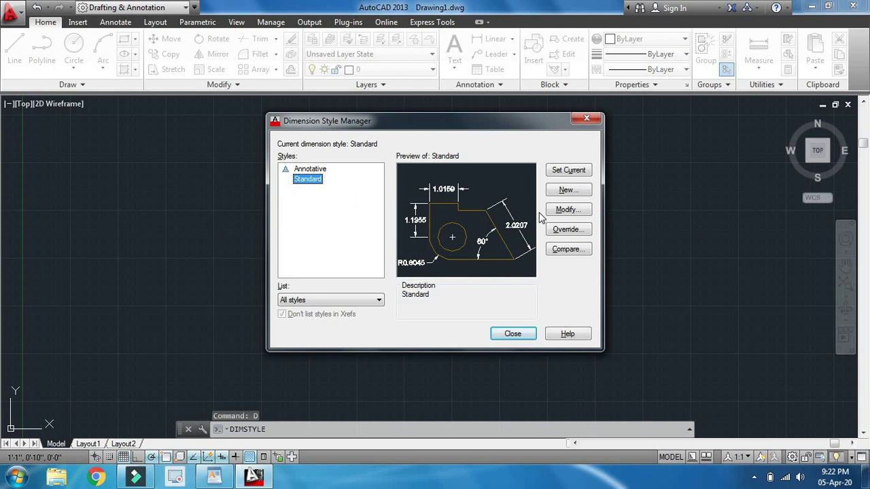
Open the Standard dimension style for modification and review each of its settings tabs
drag(524, 127, 509, 125)
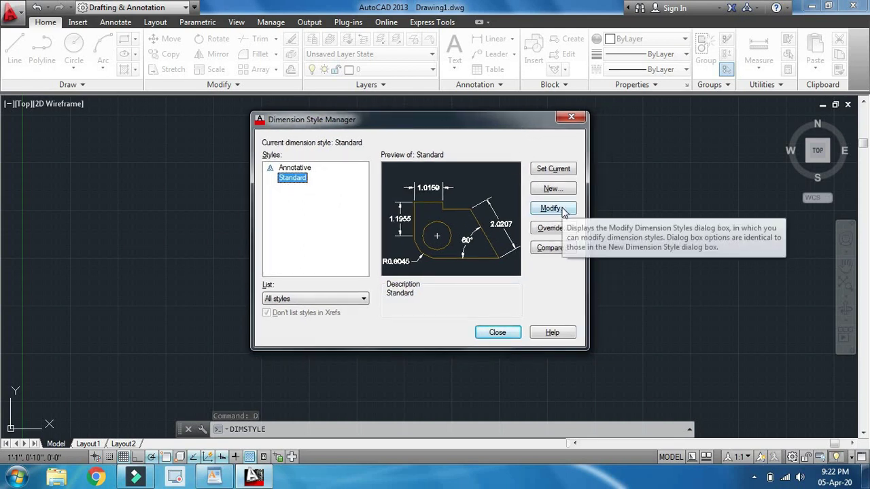
click(558, 212)
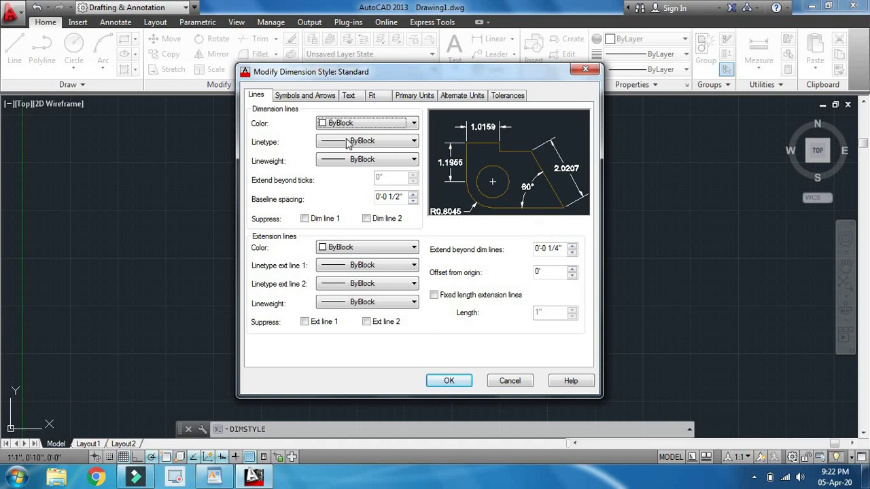
click(424, 96)
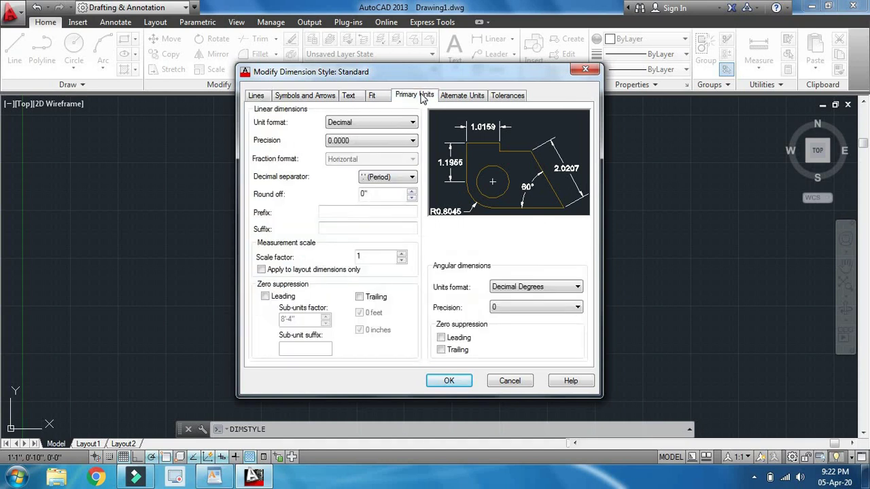
click(267, 98)
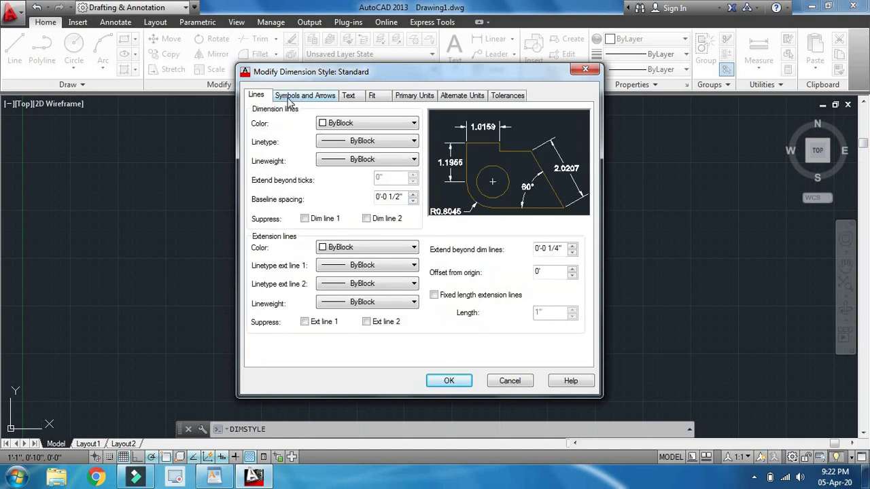
click(306, 96)
click(350, 96)
click(373, 96)
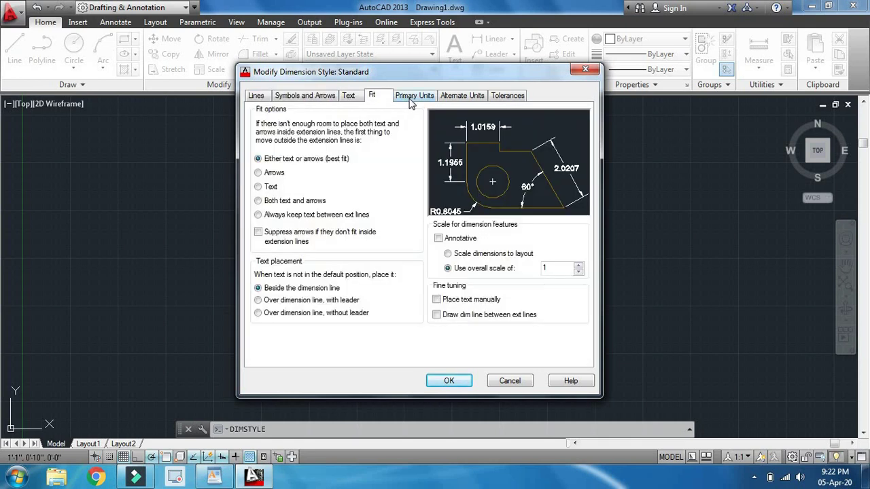
click(412, 96)
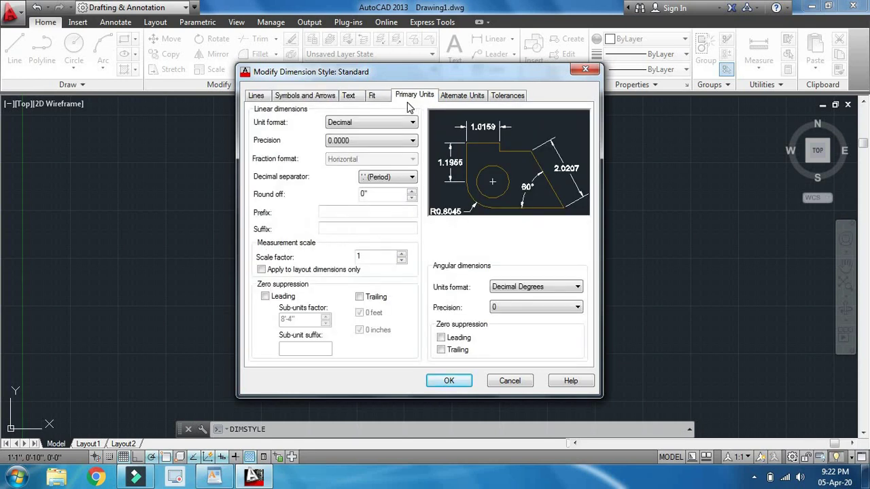
mouse_move(415, 77)
mouse_down()
mouse_move(384, 97)
mouse_move(410, 86)
mouse_up()
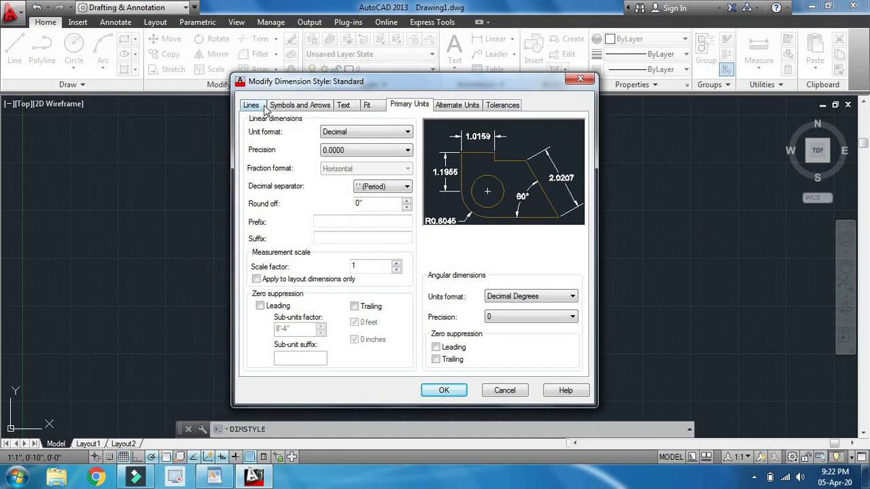
click(265, 107)
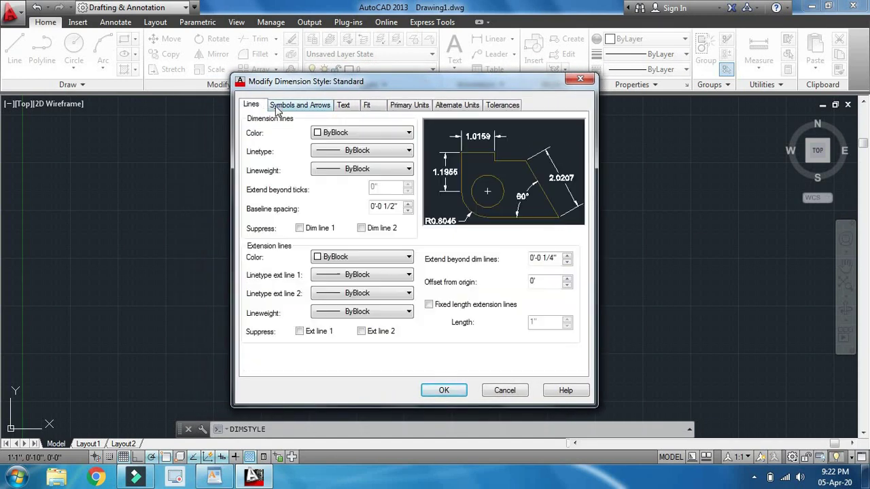
click(310, 112)
click(344, 109)
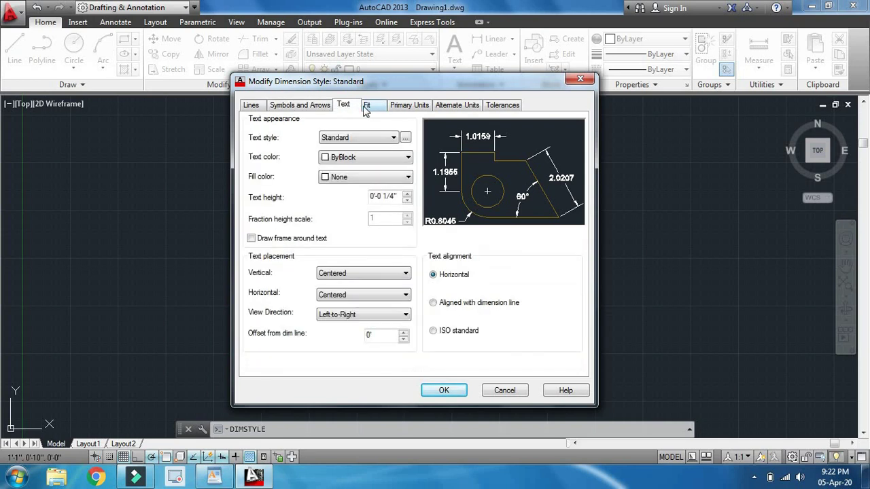
click(368, 109)
click(405, 107)
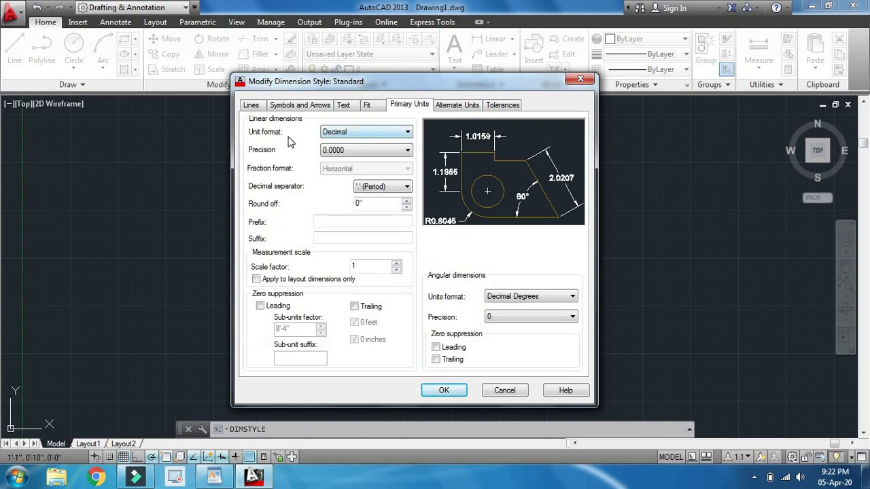
Set the Standard style's primary units to Architectural format with 0'-0" precision
click(392, 134)
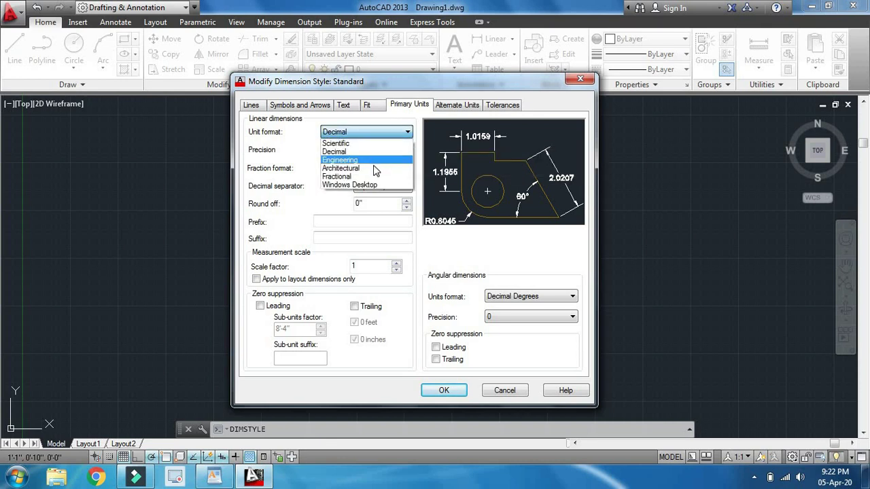
click(376, 168)
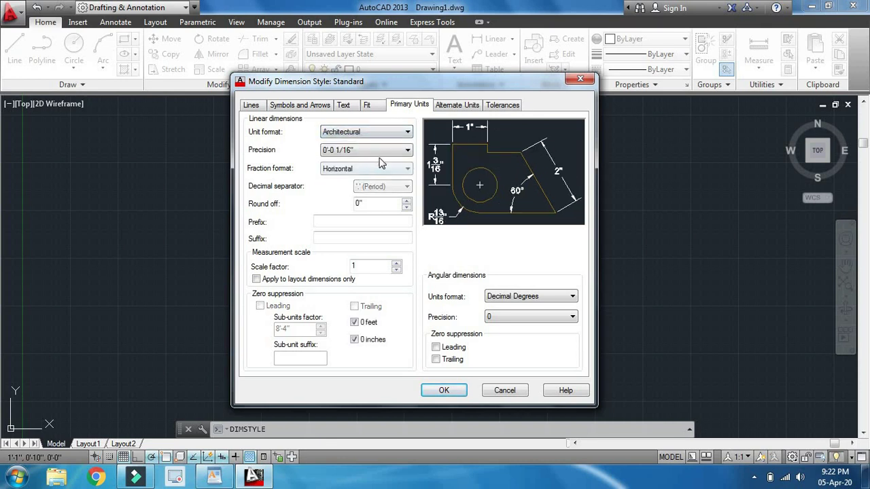
click(348, 151)
click(345, 162)
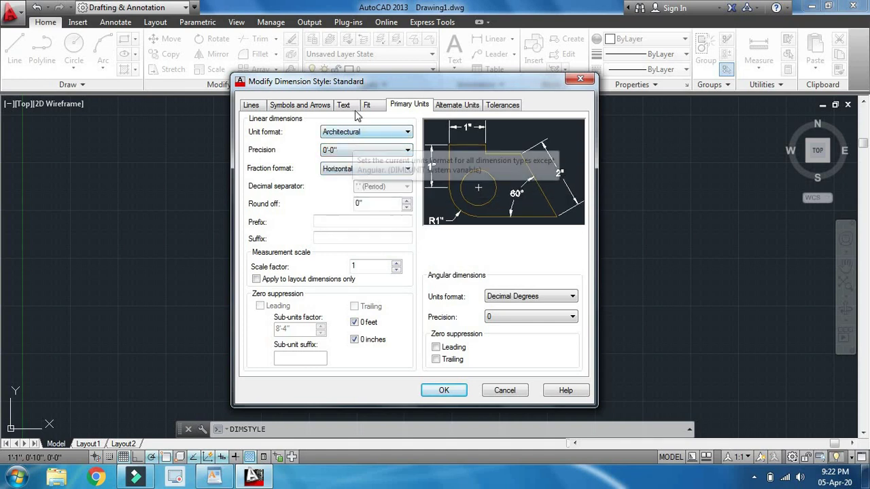
click(343, 104)
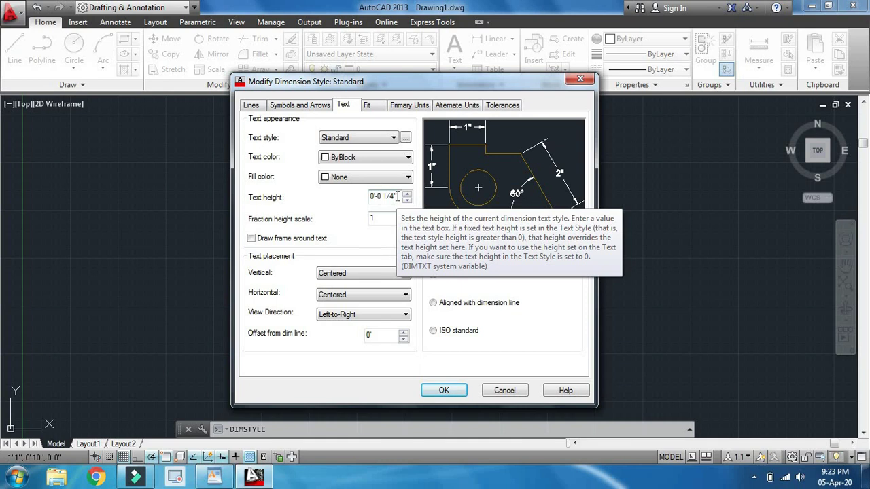
Change the Standard style's text height from 1/4" to 8 and align text with dimension lines
mouse_move(384, 196)
drag(398, 195, 371, 196)
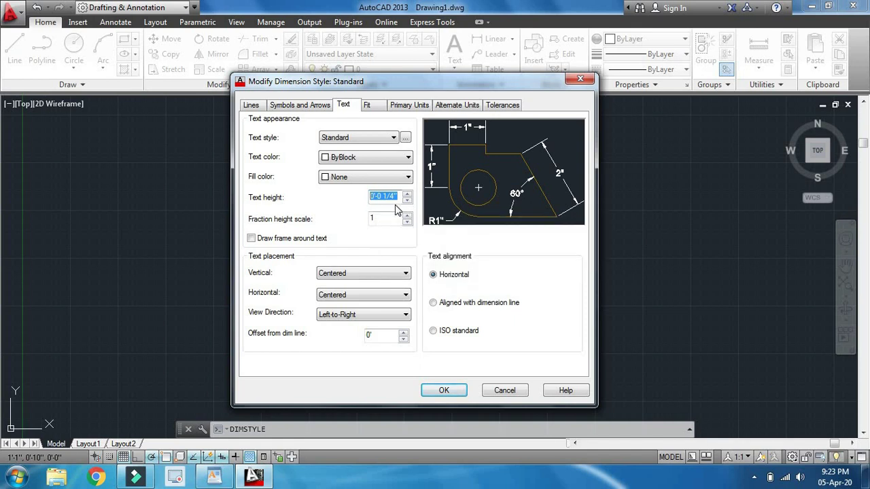
text(8)
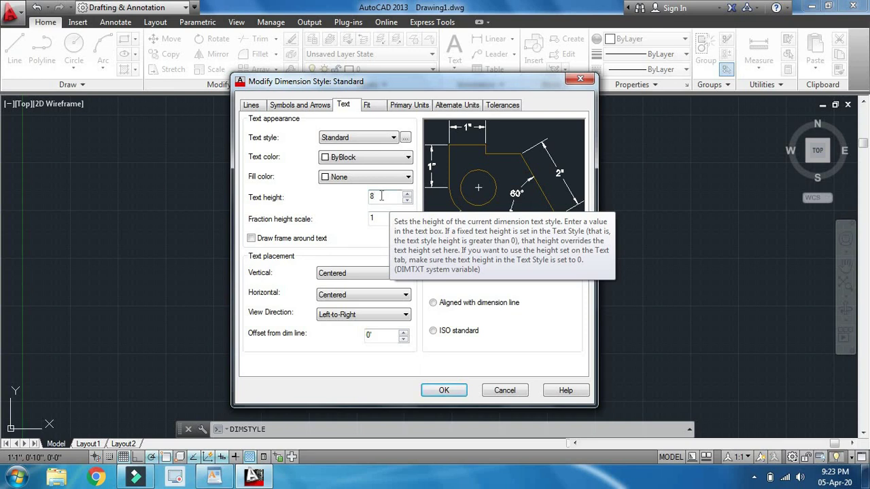
drag(382, 196, 364, 197)
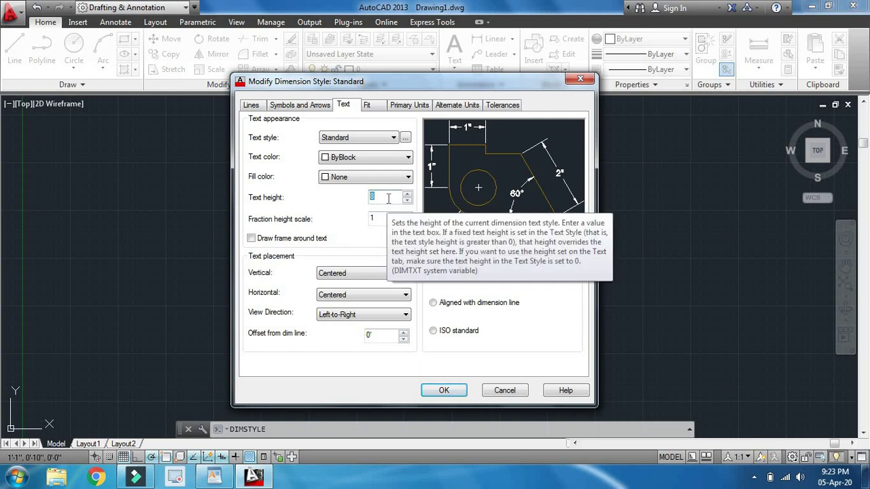
mouse_move(405, 88)
mouse_down()
mouse_move(404, 77)
mouse_move(417, 76)
mouse_up()
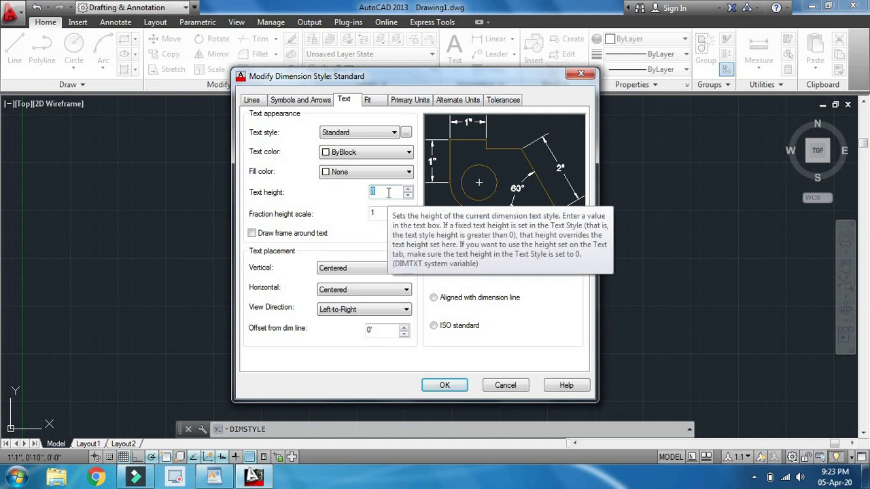
click(389, 192)
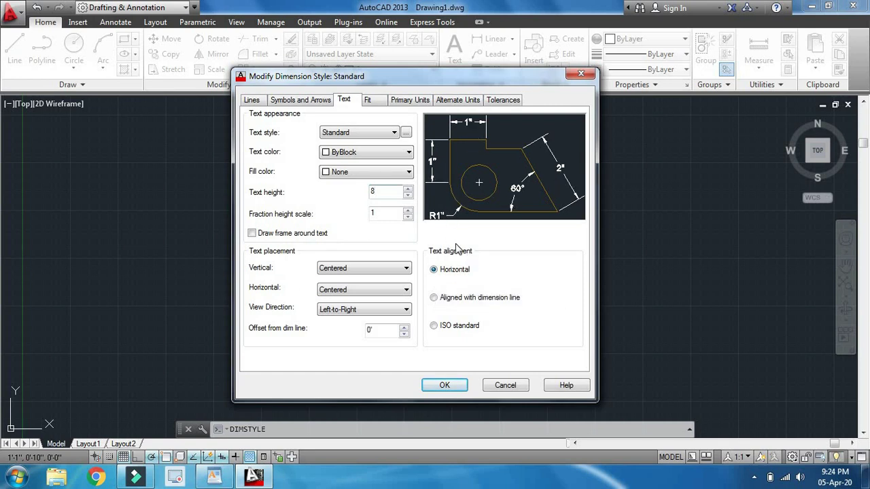
click(442, 300)
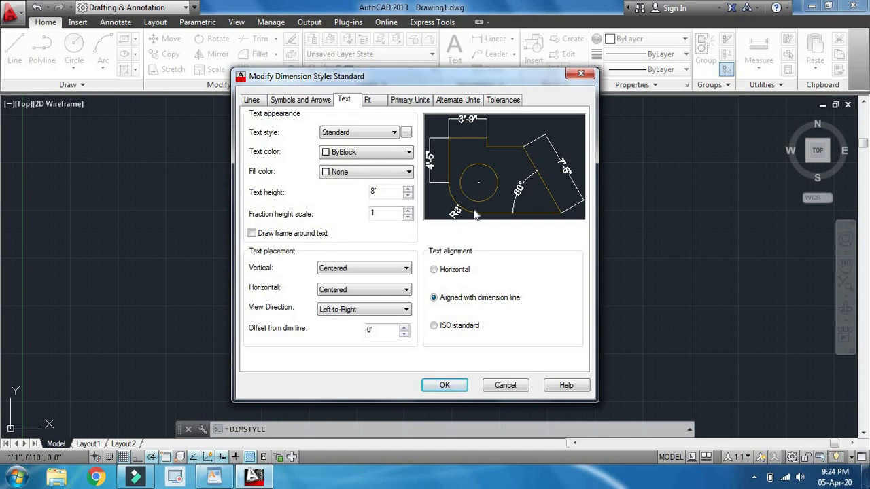
Keep 'Aligned with dimension line' text alignment and confirm the Standard style changes with OK
click(449, 330)
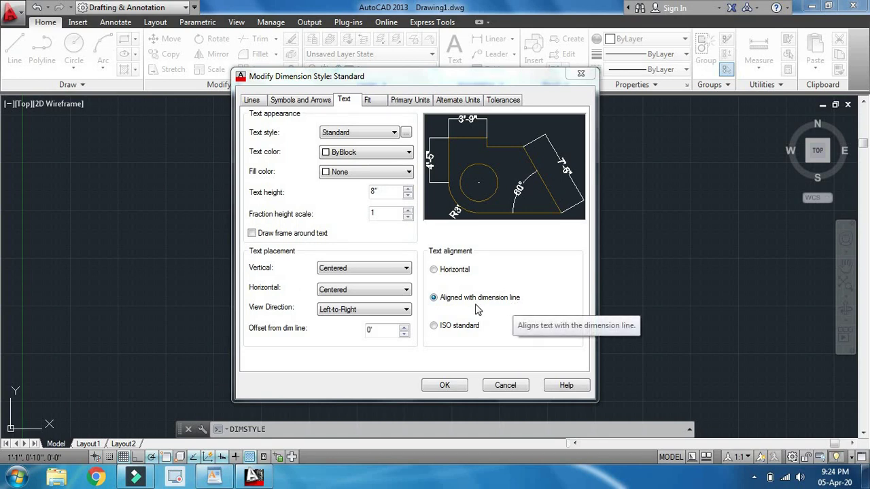
click(461, 388)
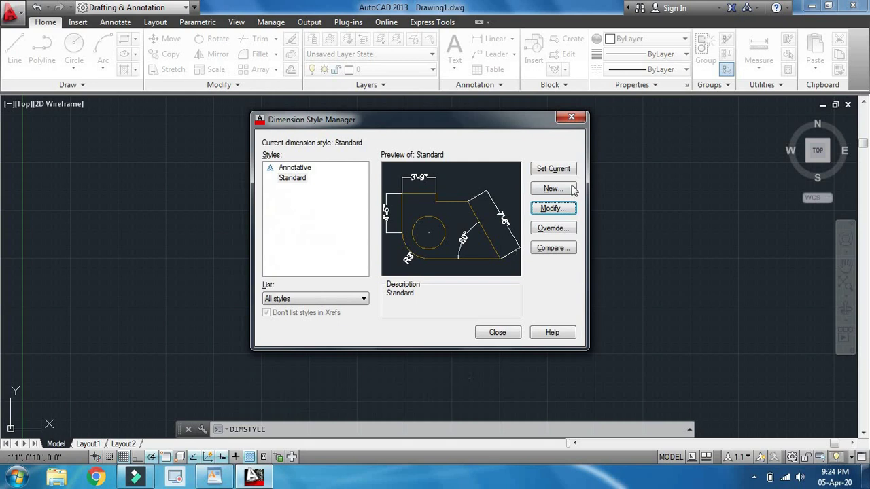
Set Standard as the current dimension style and close the Dimension Style Manager
click(562, 210)
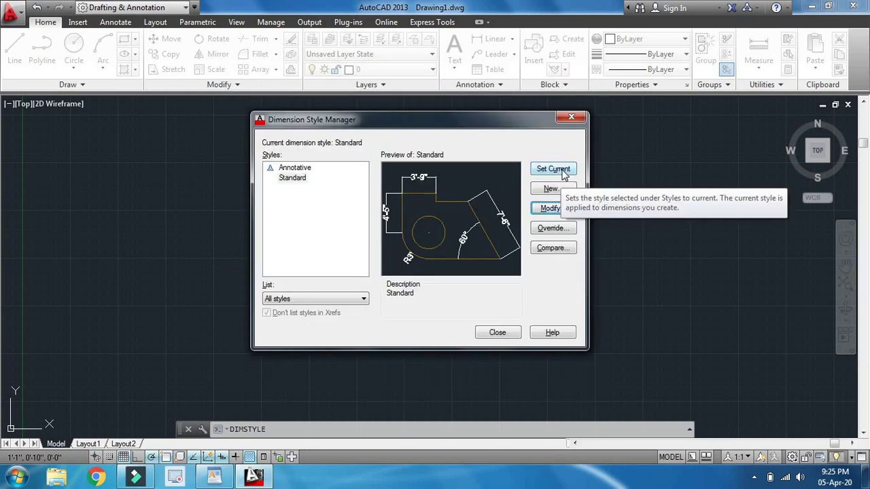
click(563, 176)
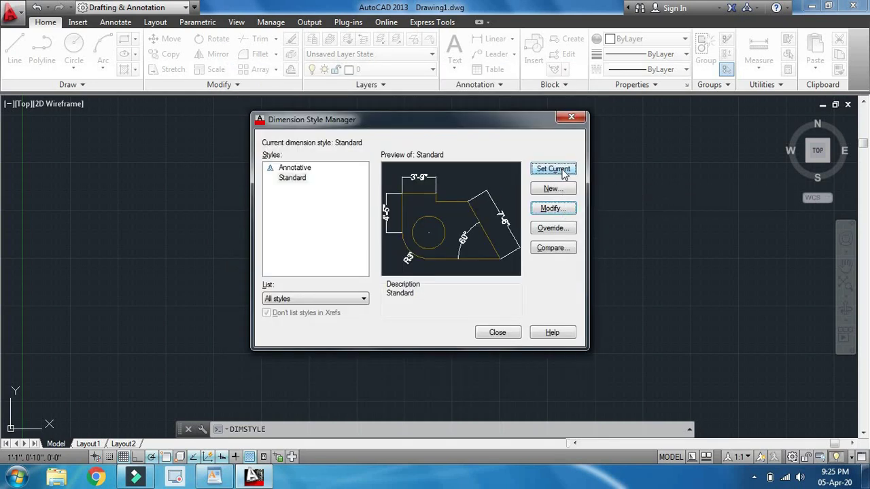
click(498, 332)
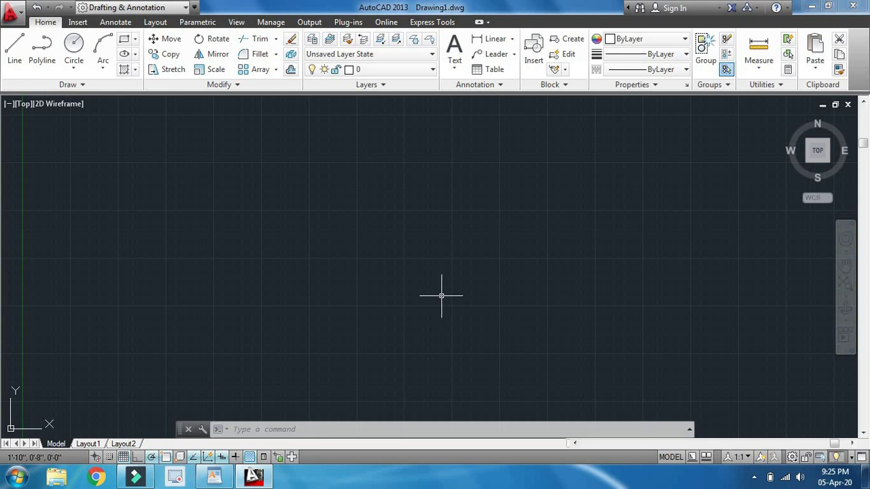
text(o)
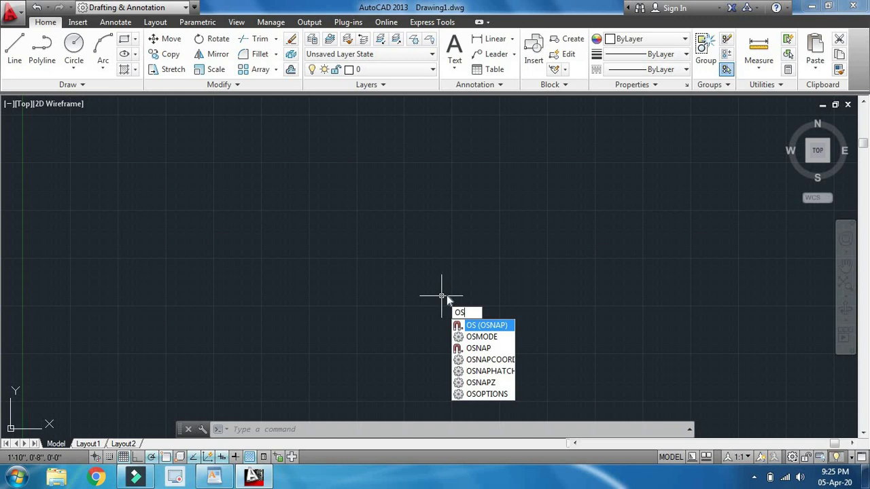
Enable all object snap modes in Drafting Settings with Select All and apply them
key(Return)
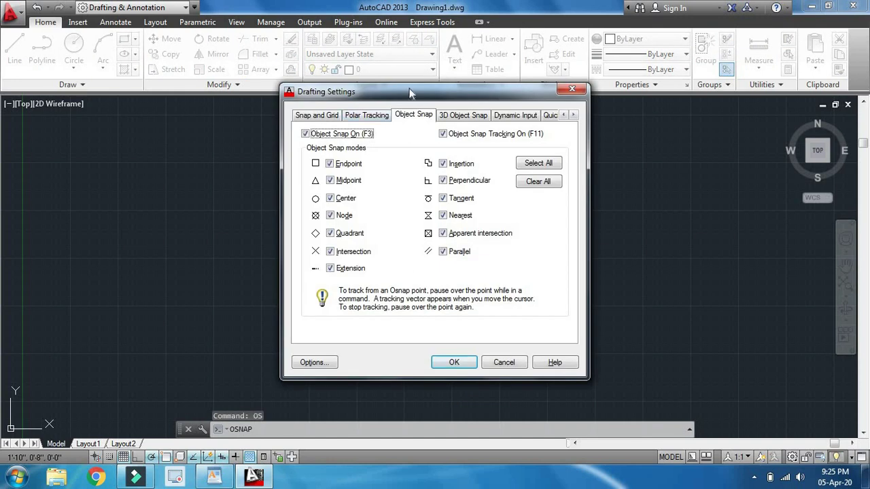
drag(412, 93, 363, 120)
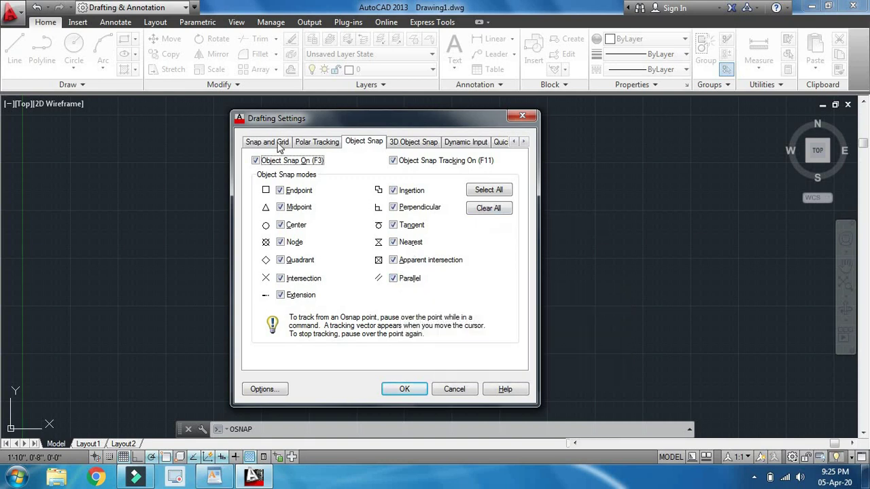
click(486, 193)
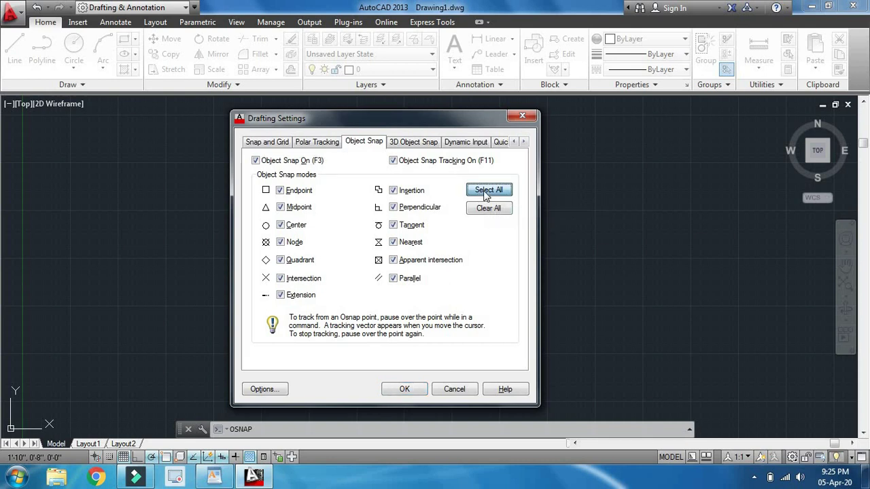
click(421, 394)
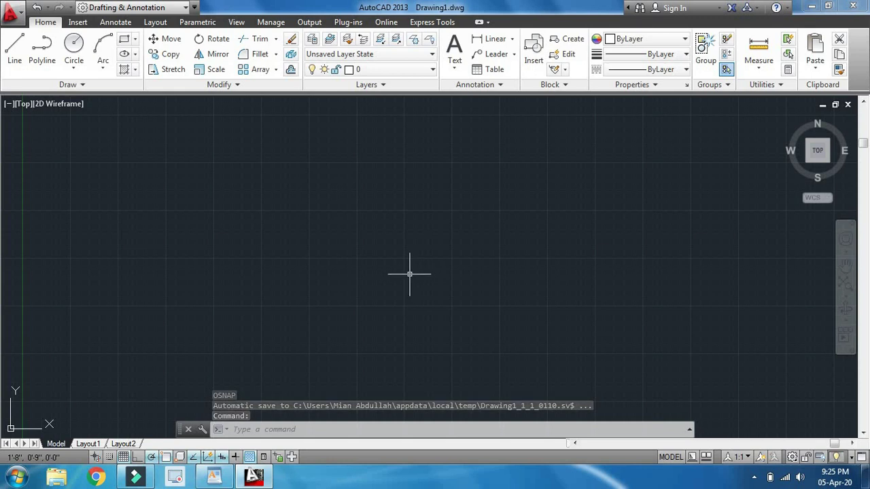
key(Escape)
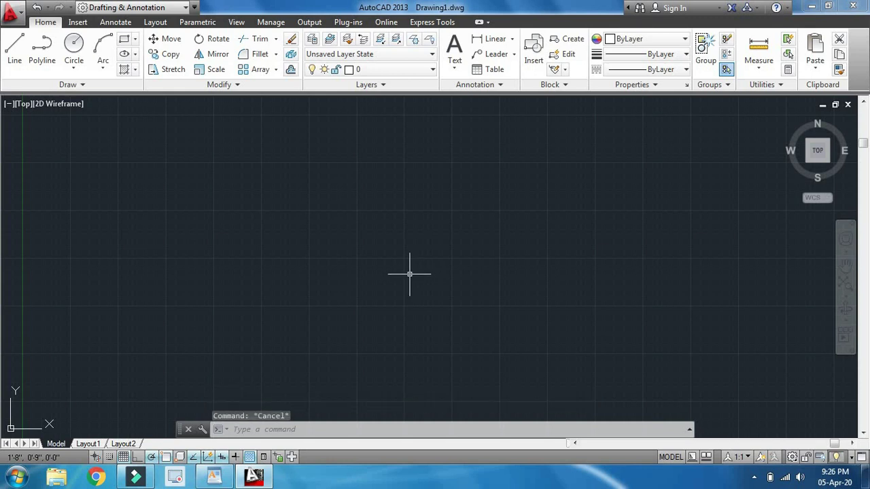
Draw a horizontal 1'-8" test line from left of centre to the right
text(L)
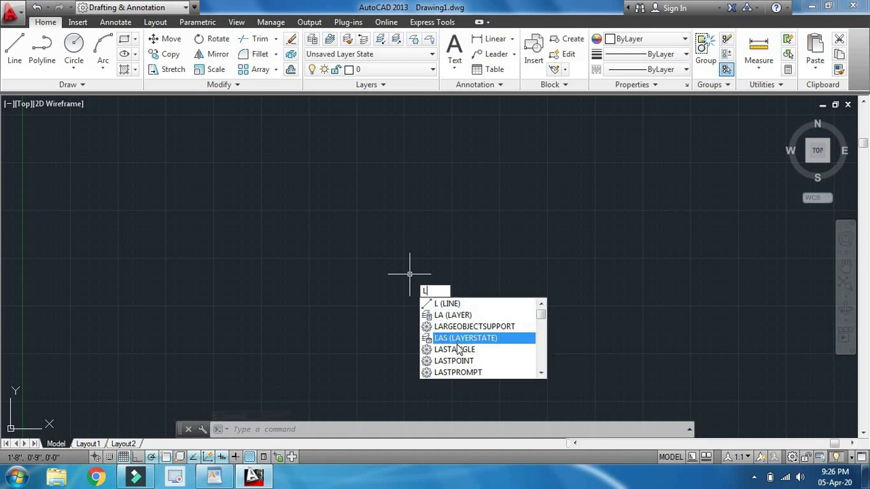
click(459, 304)
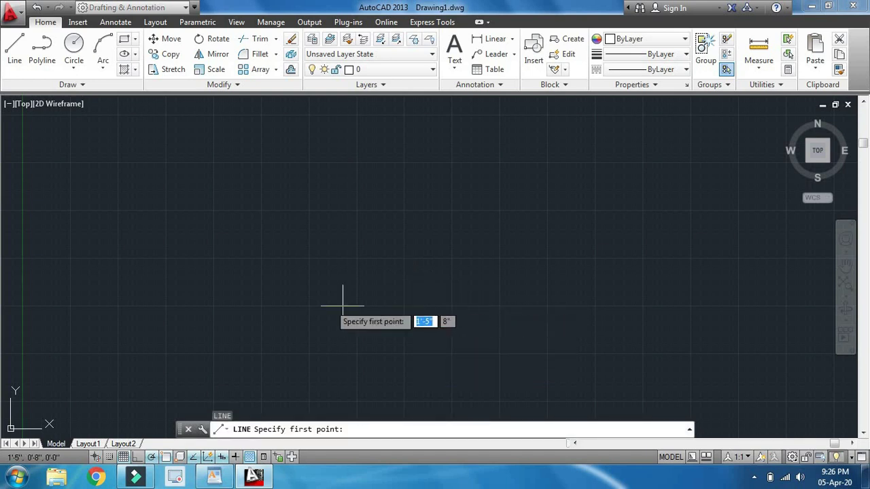
click(236, 240)
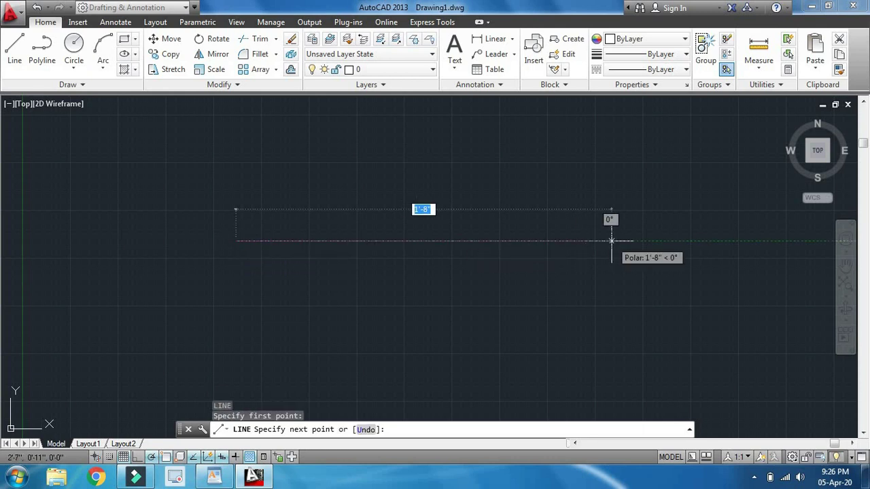
click(612, 241)
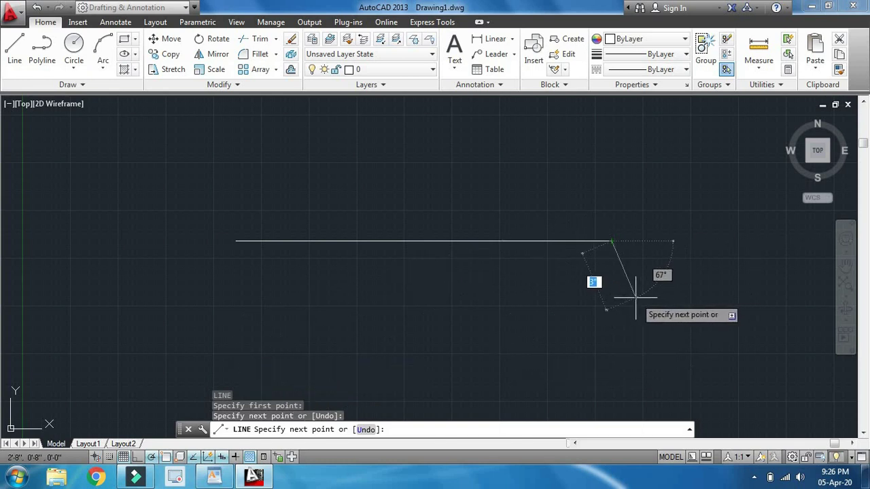
key(Escape)
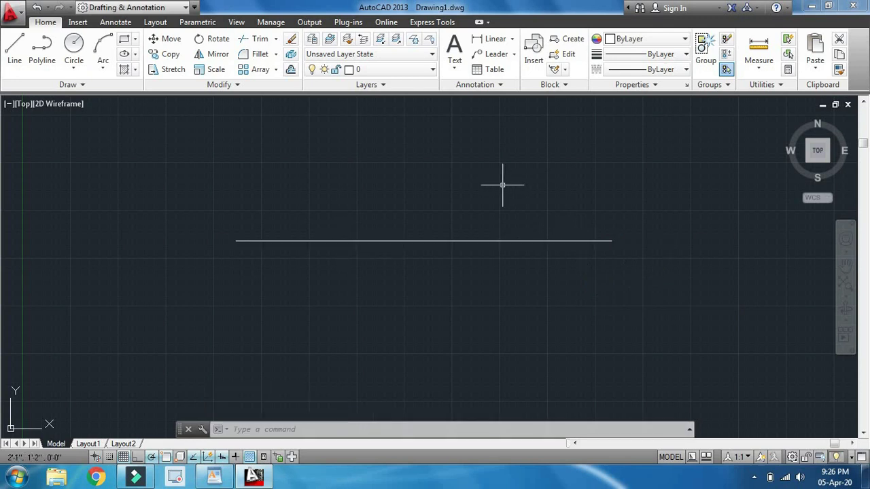
text(l)
key(Return)
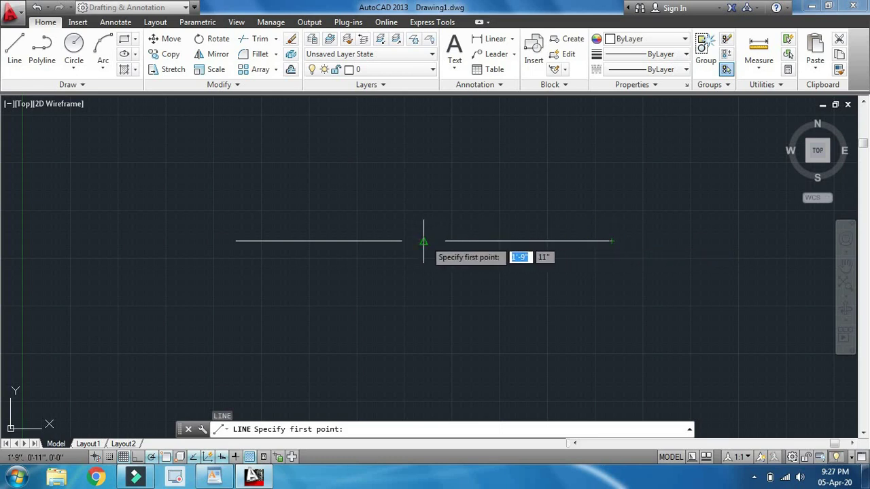
scroll(424, 242, up, 4)
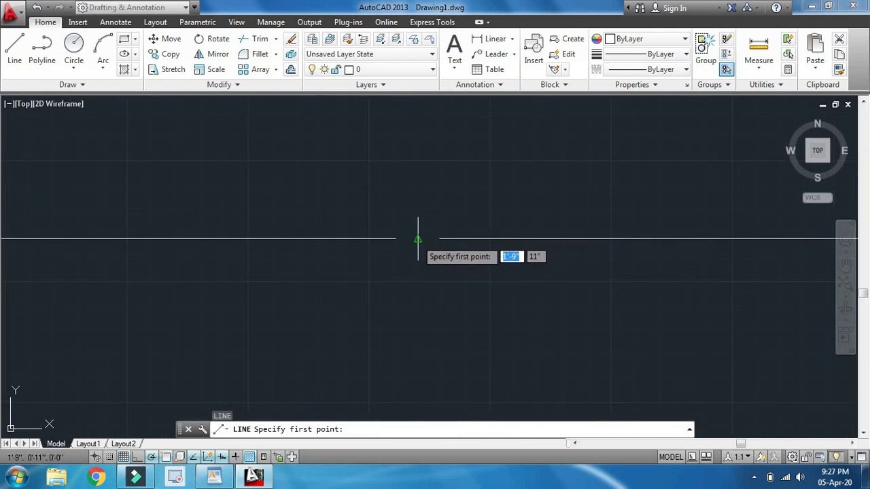
scroll(418, 239, down, 4)
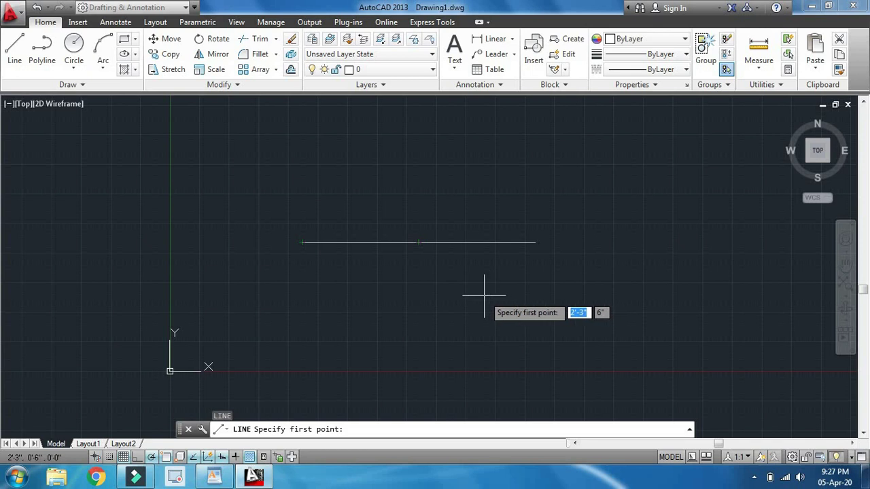
key(Escape)
key(Escape)
key(Escape)
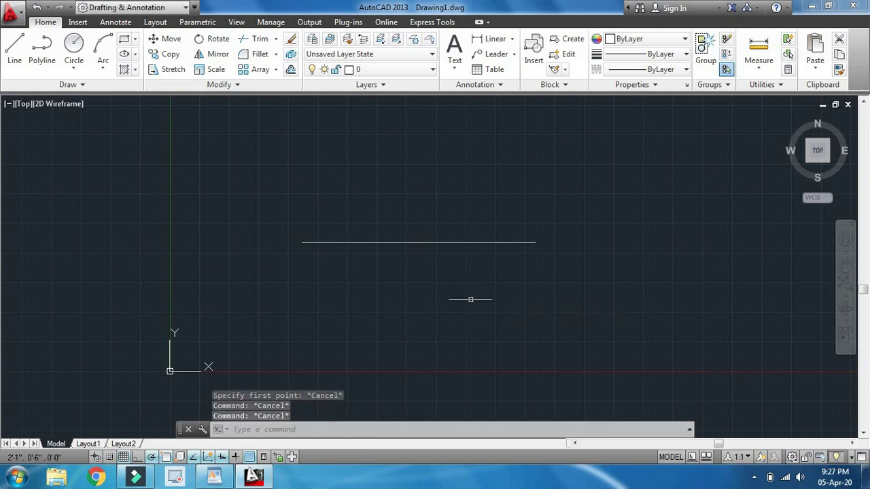
text(Os)
key(Return)
Switch on all object snaps, then window-select and delete the horizontal test line
click(500, 191)
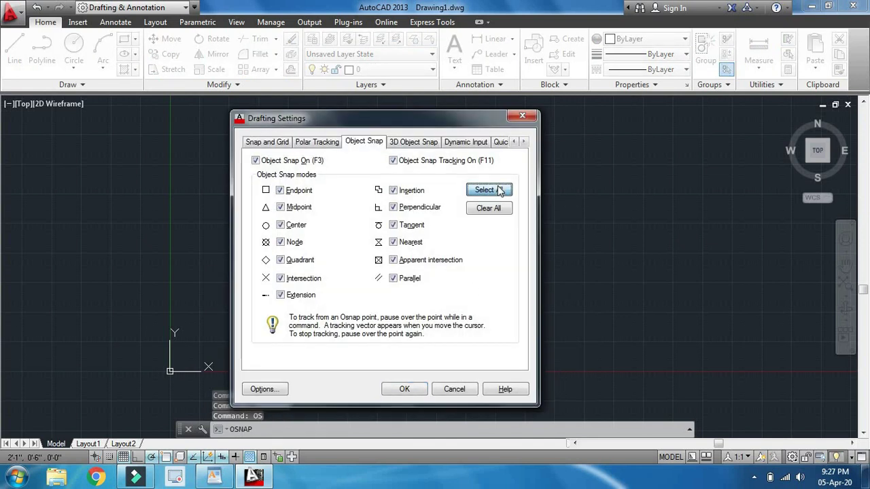
click(406, 390)
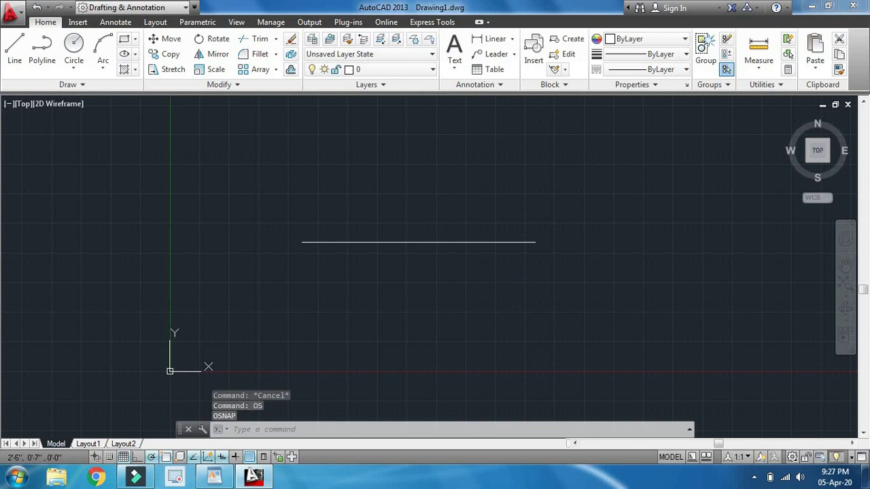
click(577, 208)
click(266, 315)
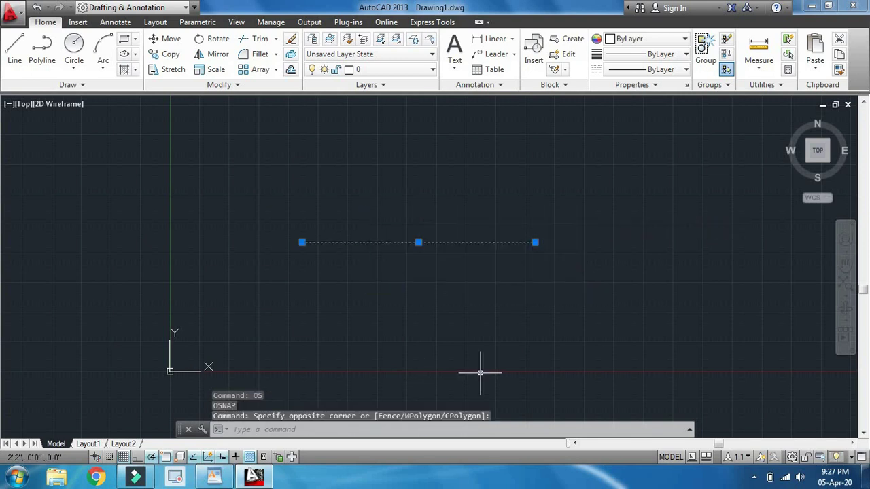
key(Delete)
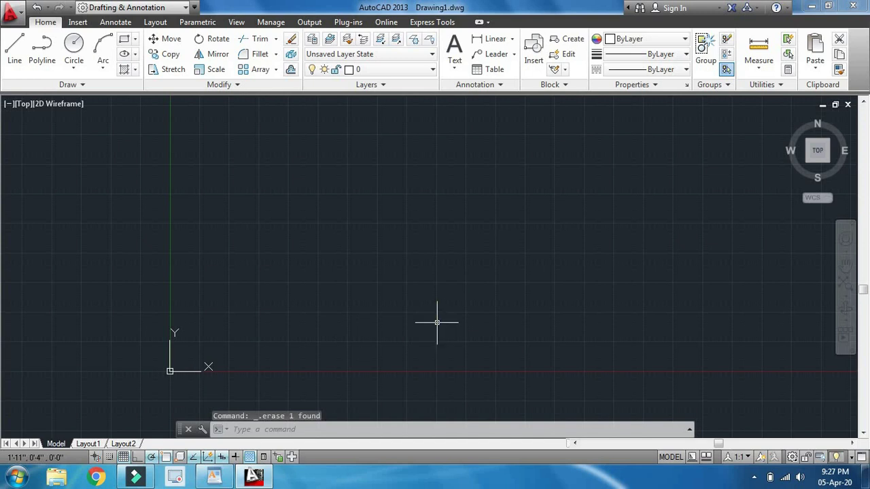
scroll(437, 323, down, 2)
scroll(408, 295, up, 1)
scroll(386, 295, up, 1)
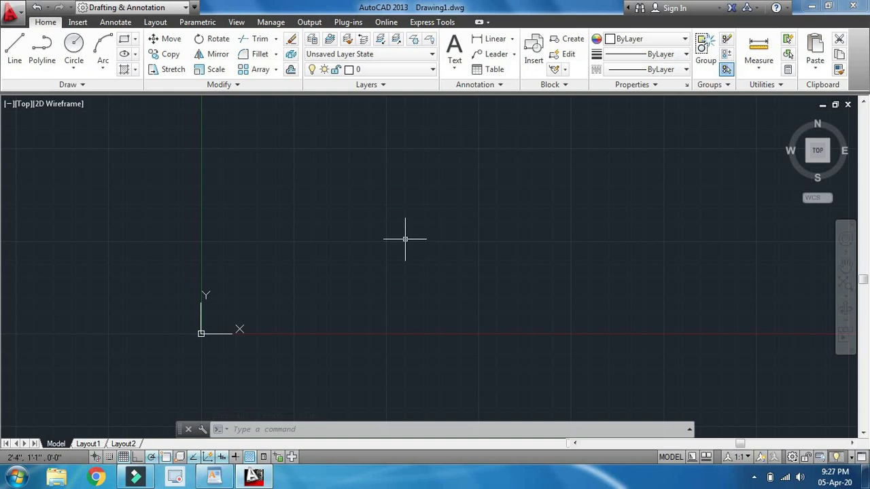
scroll(410, 237, down, 2)
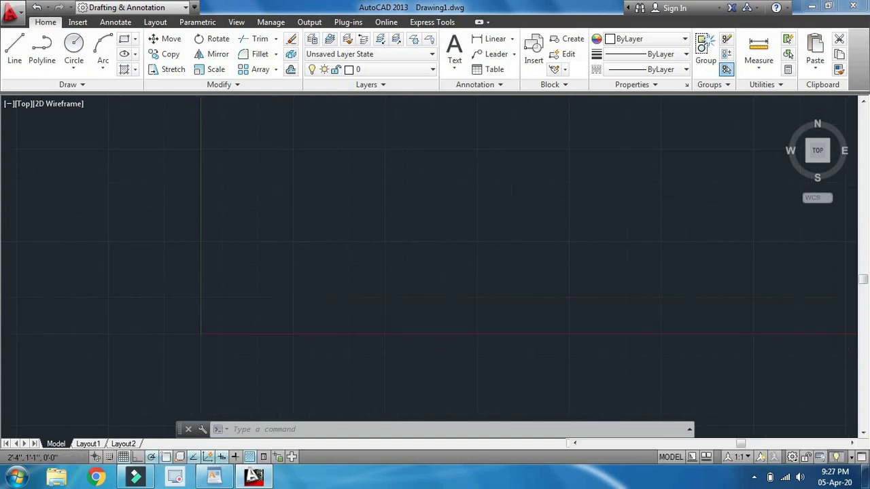
scroll(411, 237, up, 2)
scroll(411, 237, up, 2)
scroll(411, 237, down, 4)
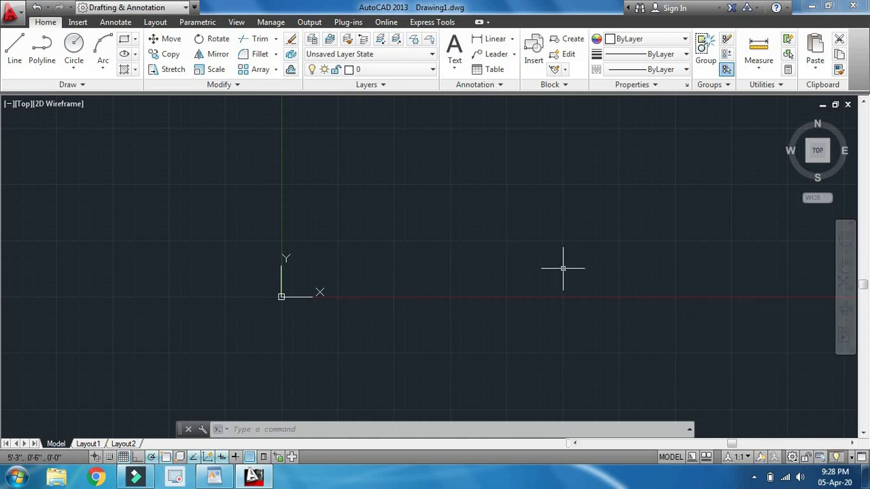
click(846, 266)
mouse_move(410, 236)
mouse_down()
mouse_move(387, 292)
mouse_move(435, 195)
mouse_move(557, 333)
mouse_up()
drag(447, 259, 402, 227)
drag(470, 299, 363, 247)
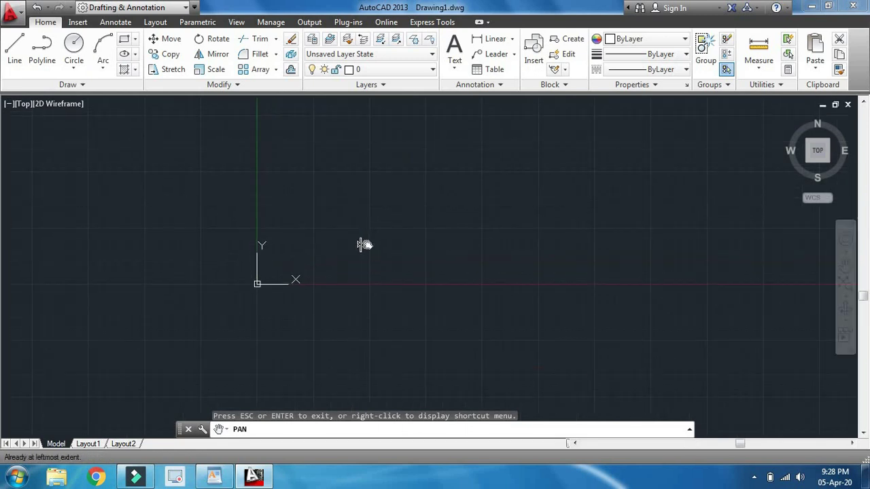
key(Escape)
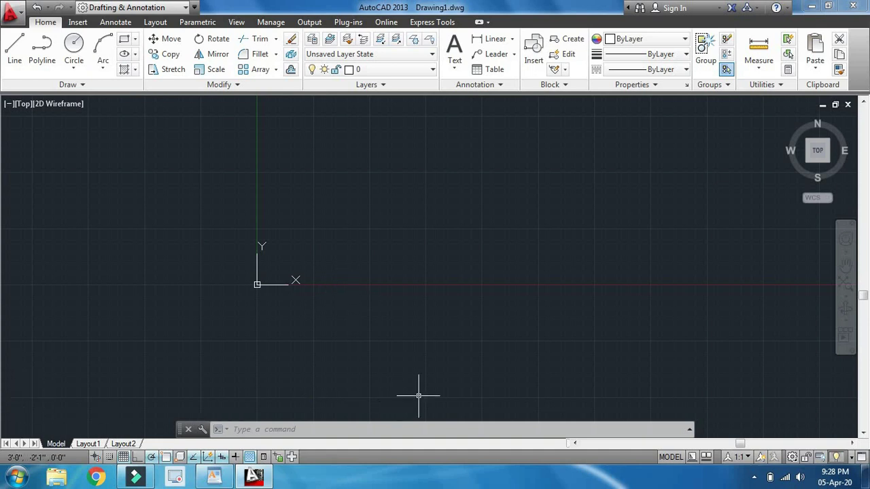
In the UCS settings, turn off 'Display at UCS origin point' so the icon stays in the corner
text(u)
key(Return)
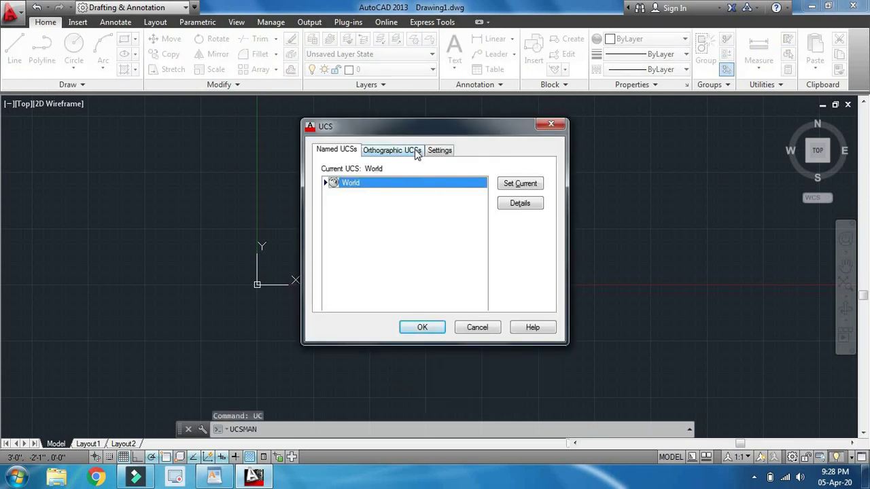
click(440, 150)
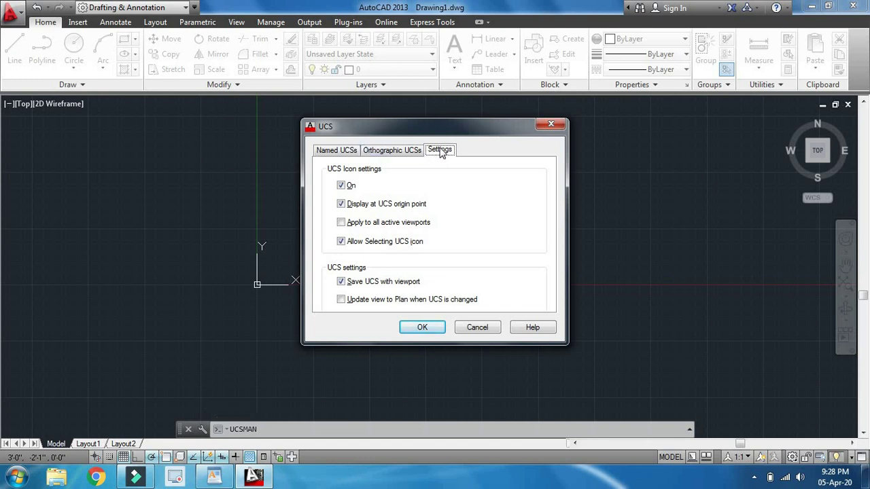
click(342, 204)
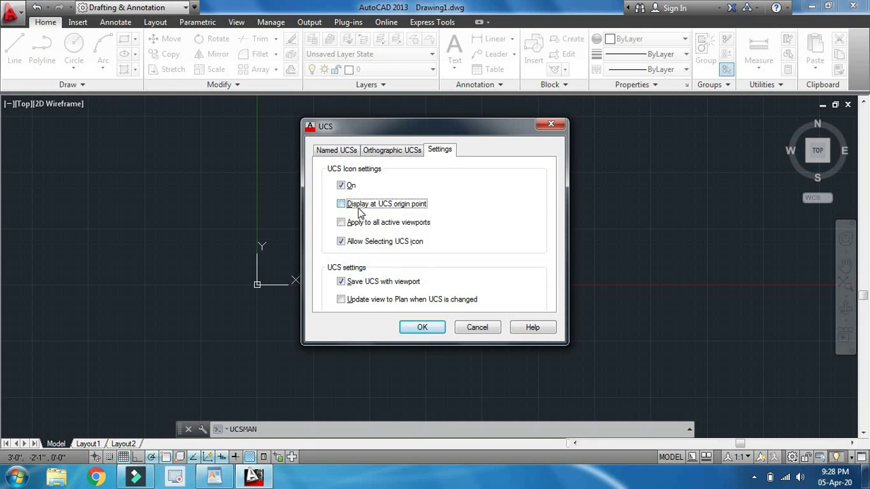
click(422, 328)
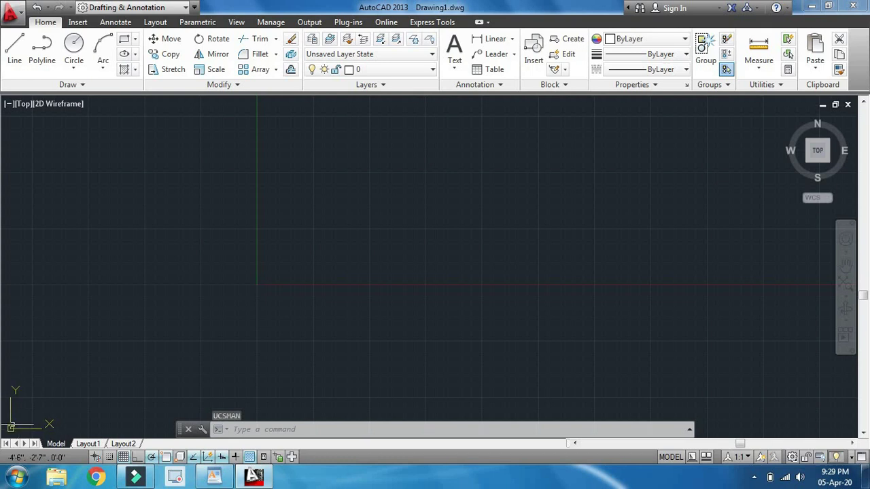
scroll(384, 286, up, 5)
scroll(383, 287, down, 3)
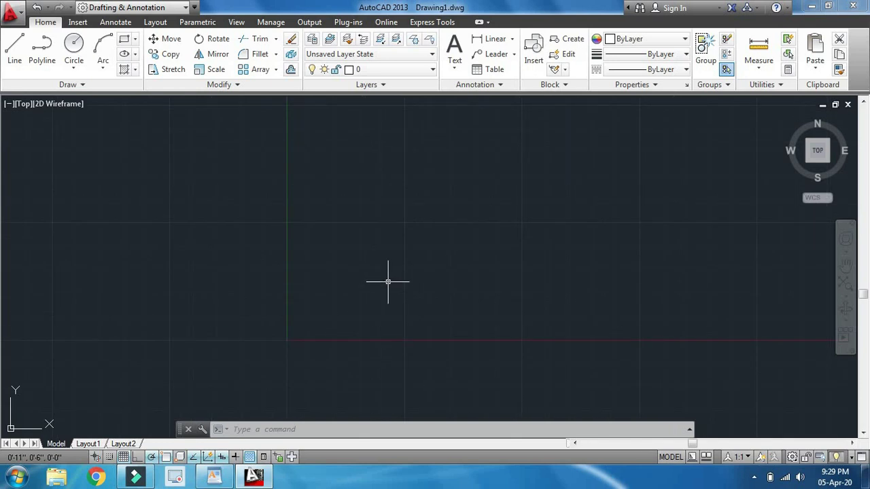
scroll(528, 295, down, 3)
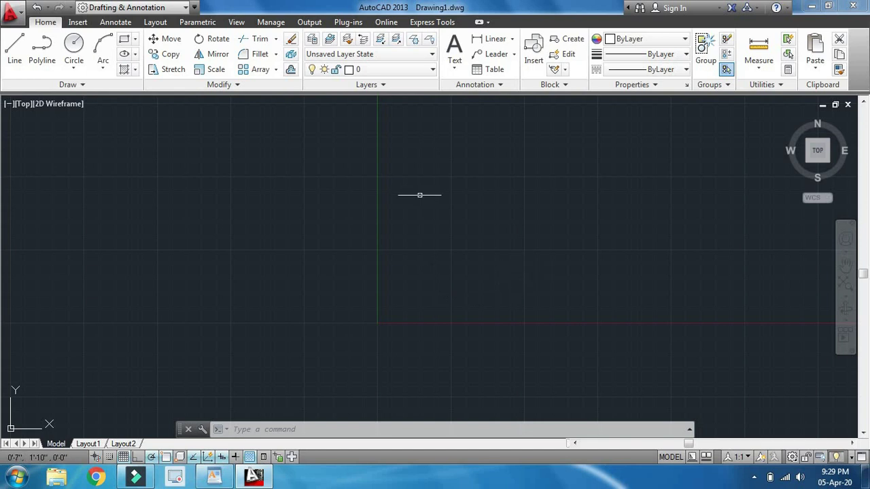
middle_drag(468, 297, 392, 325)
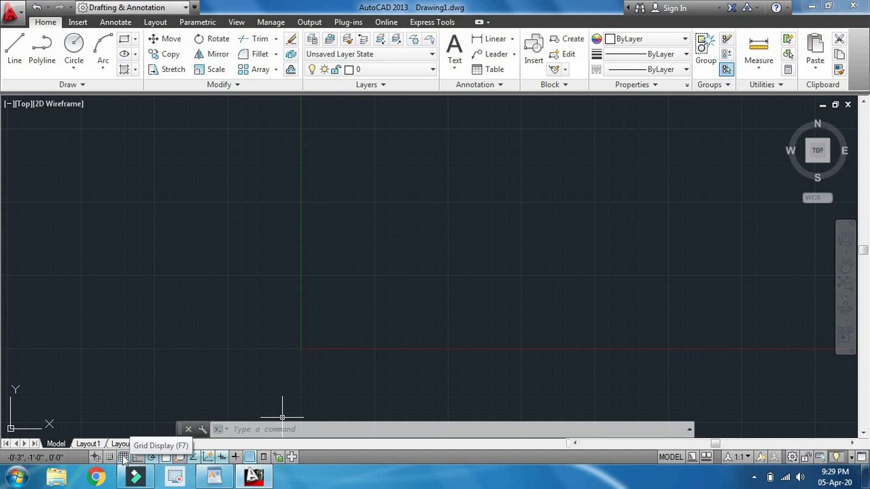
click(125, 458)
click(124, 459)
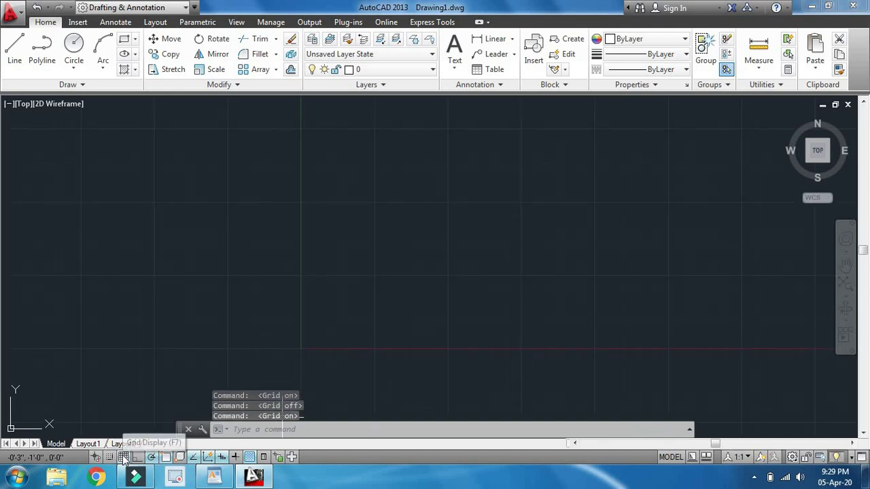
click(125, 459)
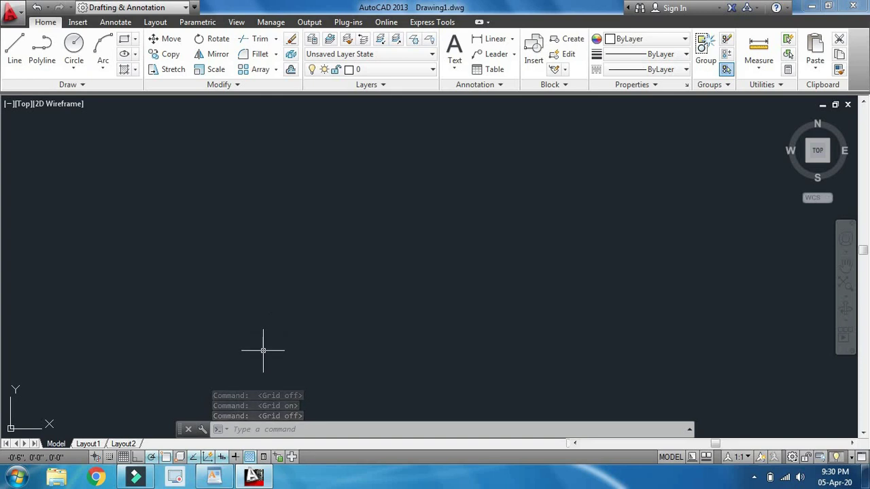
key(Escape)
key(Escape)
key(Escape)
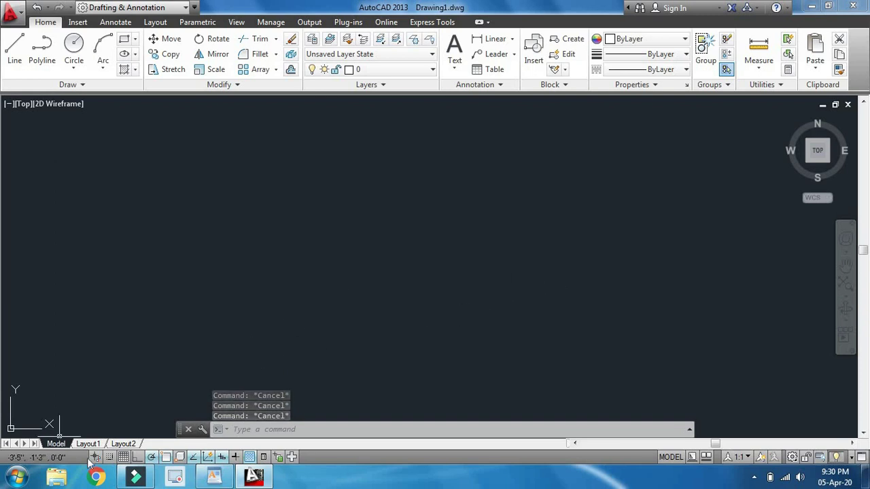
click(123, 457)
middle_drag(542, 272, 423, 304)
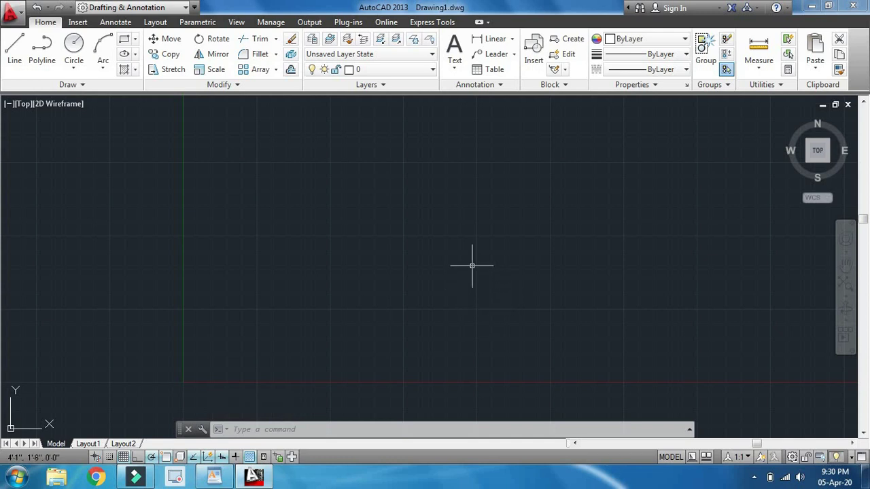
Run LIMITS, keep 0,0 as lower-left and set 100',100' as the upper-right corner
text(l)
key(Return)
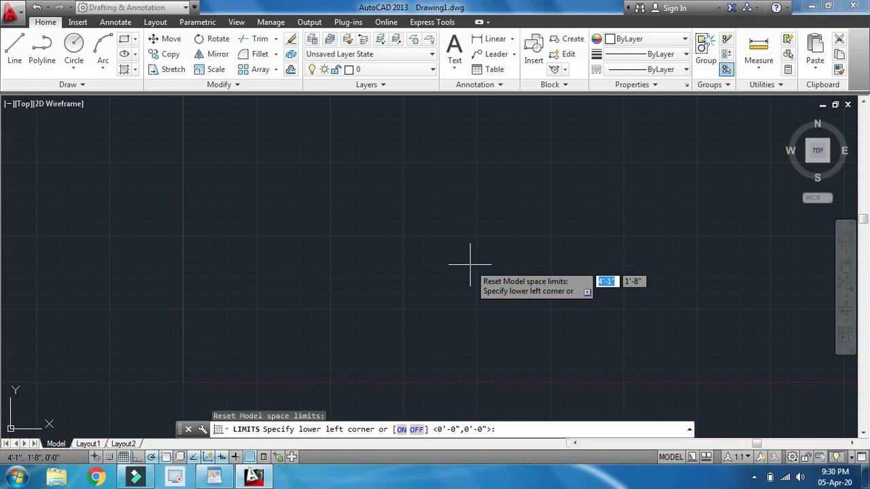
key(Return)
text(100')
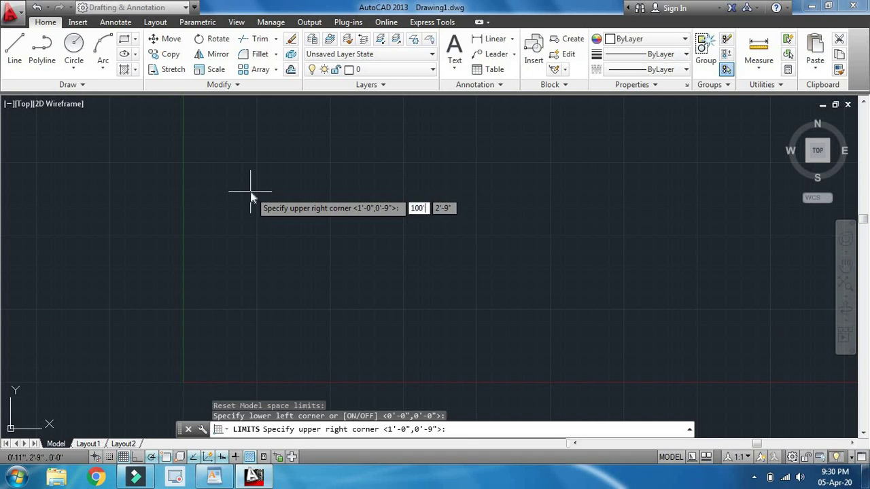
key(Tab)
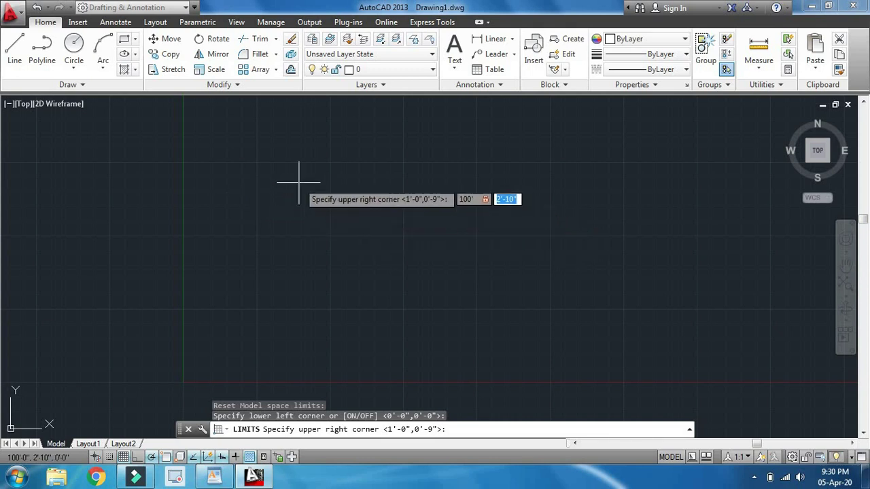
text(100)
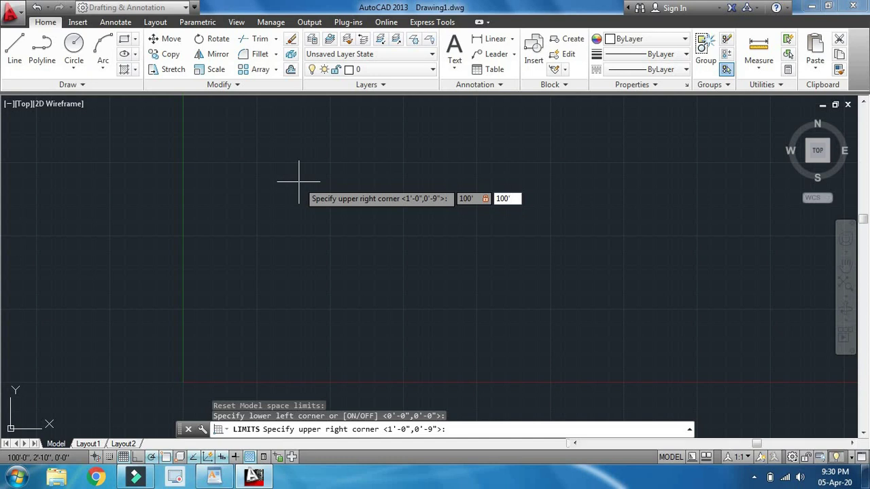
key(Return)
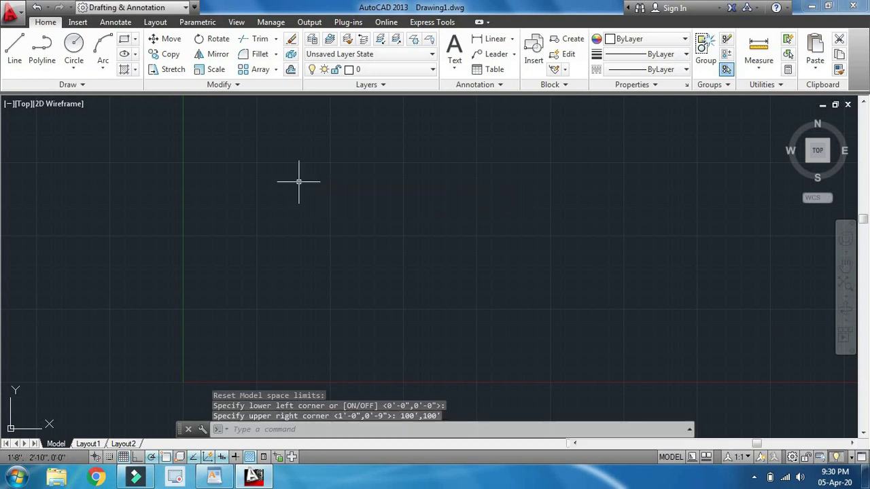
Cancel the accidentally repeated LIMITS command
key(Return)
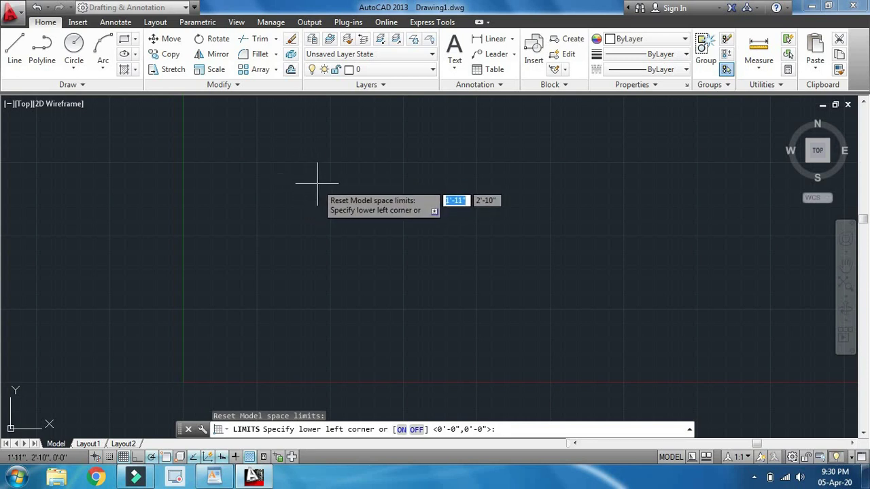
key(Escape)
key(Escape)
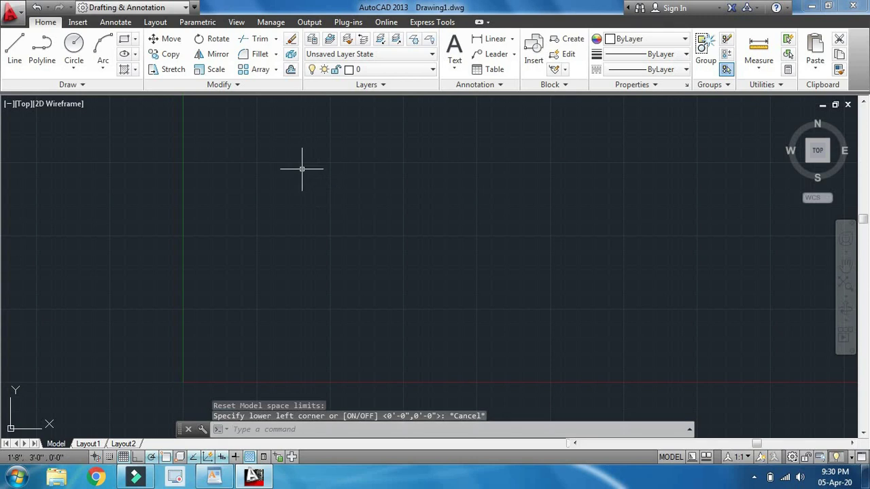
key(Escape)
key(Escape)
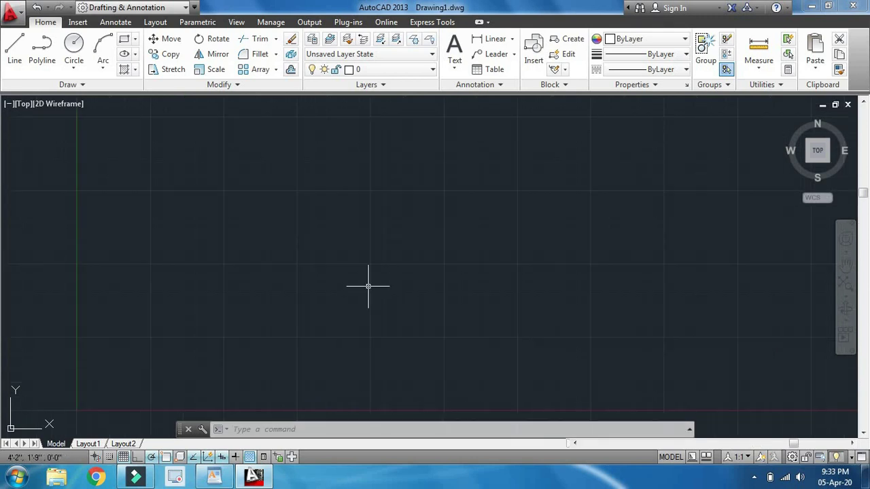